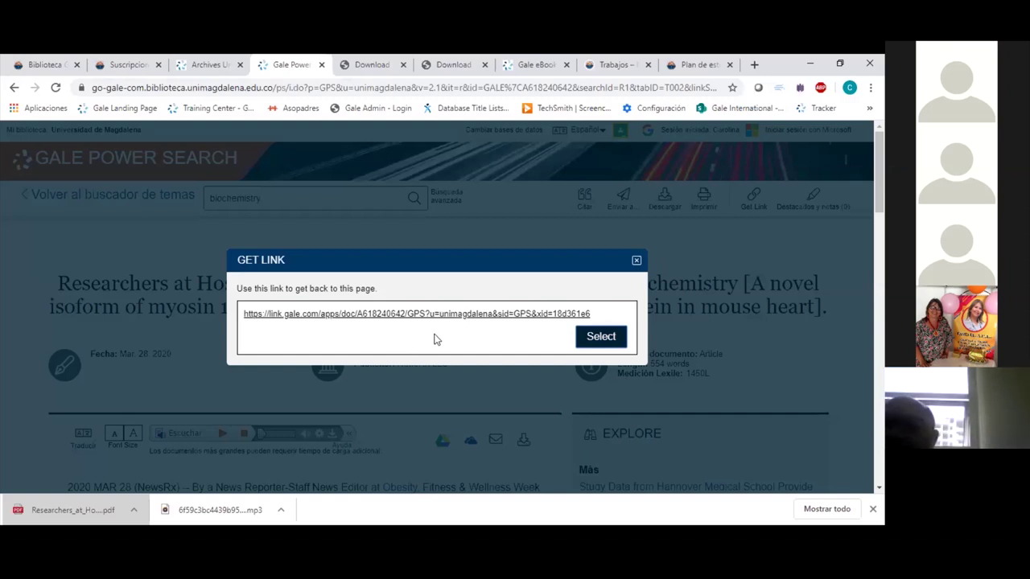
# Copy the biochemistry article's return link, close the Get Link dialog and go to the course's Trabajos page
pyautogui.moveTo(604, 315); pyautogui.dragTo(241, 323)
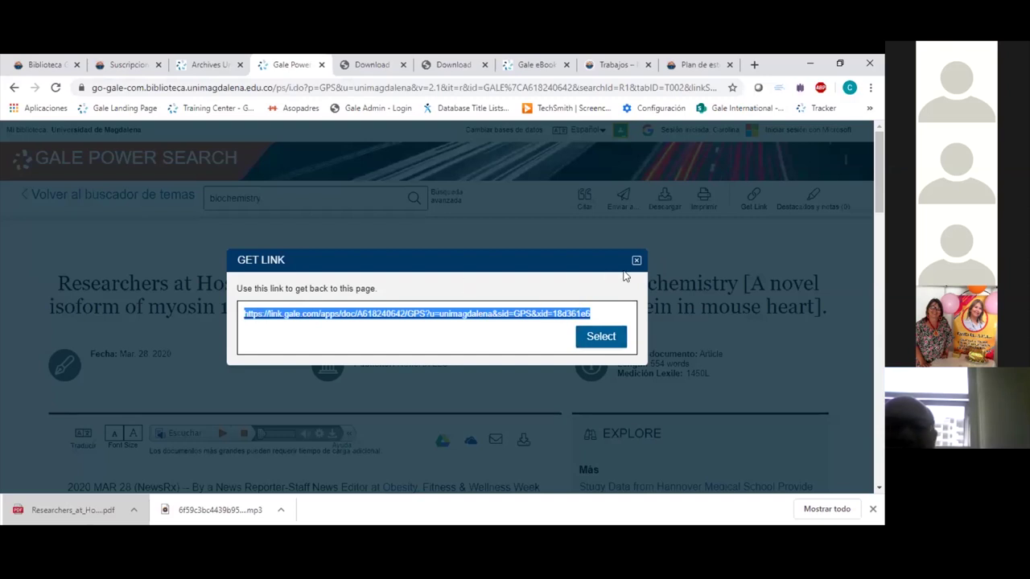
pyautogui.press('Escape')
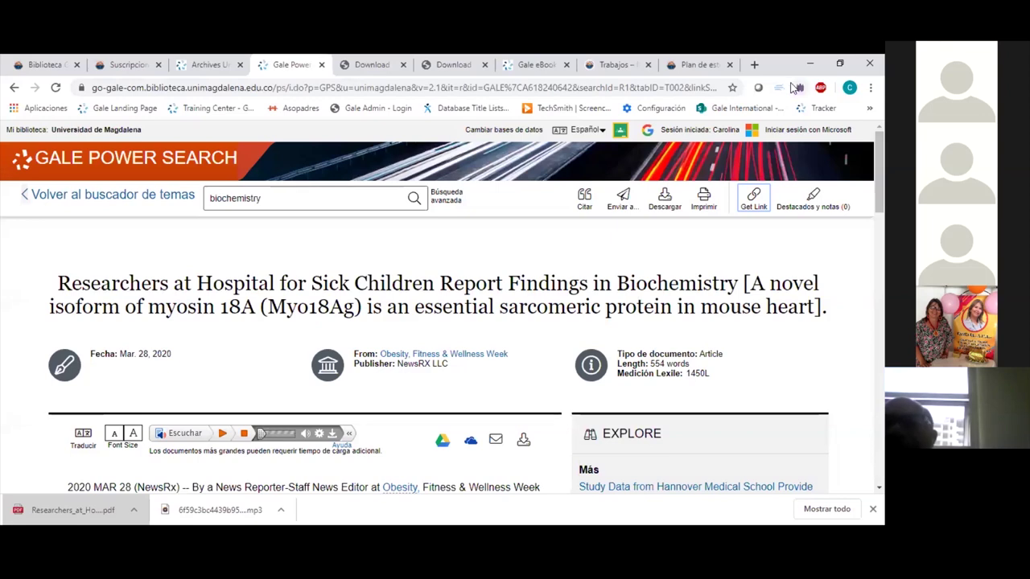
pyautogui.click(611, 64)
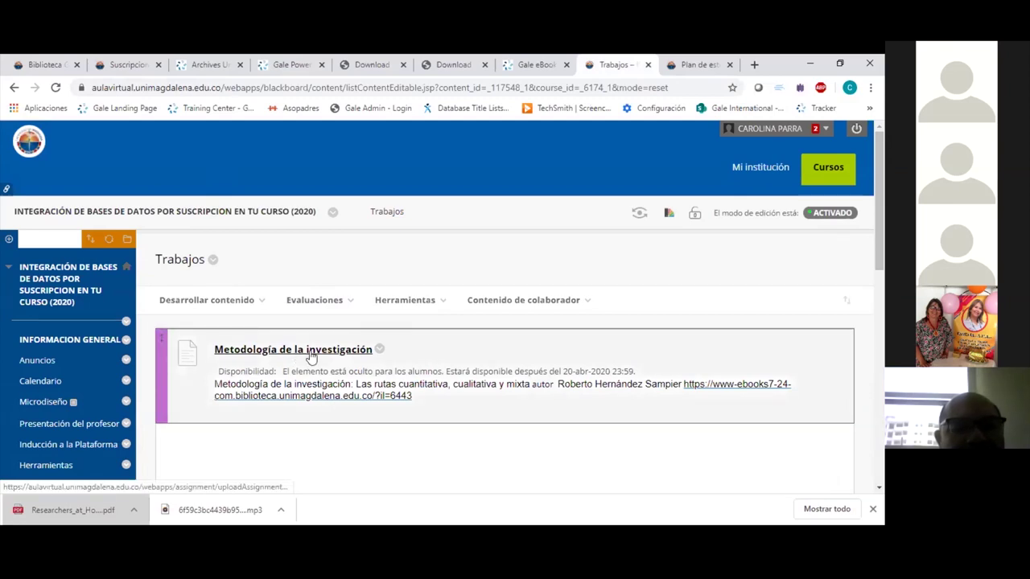
# Start creating a web link (Enlace Web) in the course's Trabajos content area
pyautogui.moveTo(230, 305)
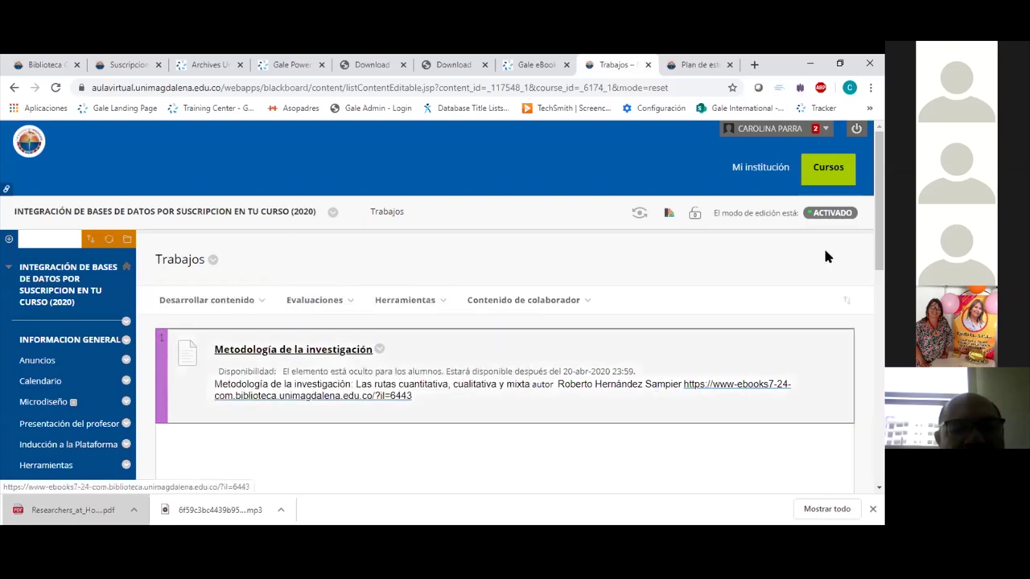
pyautogui.scroll(-1, 824, 245)
pyautogui.moveTo(260, 245)
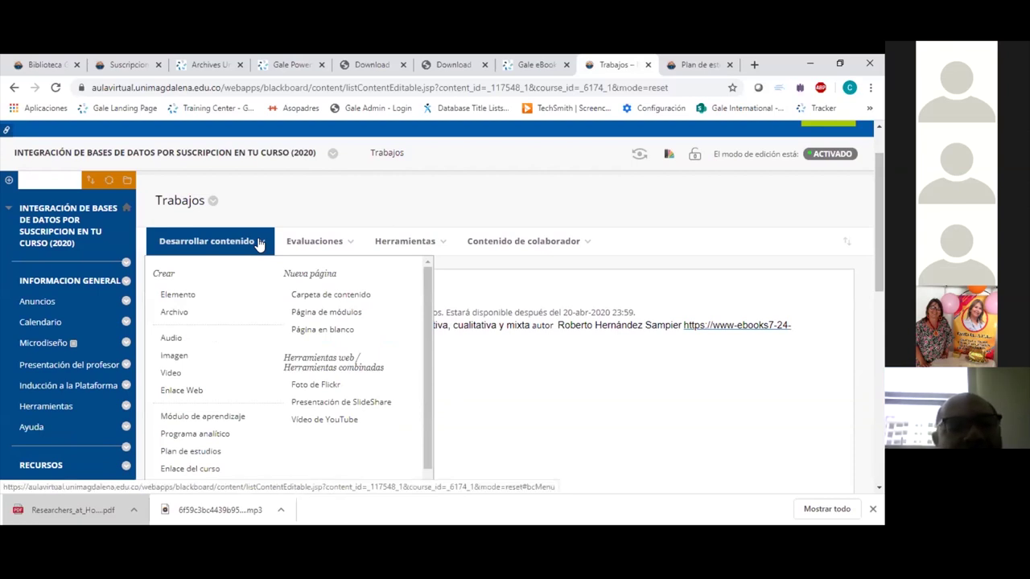
pyautogui.click(199, 392)
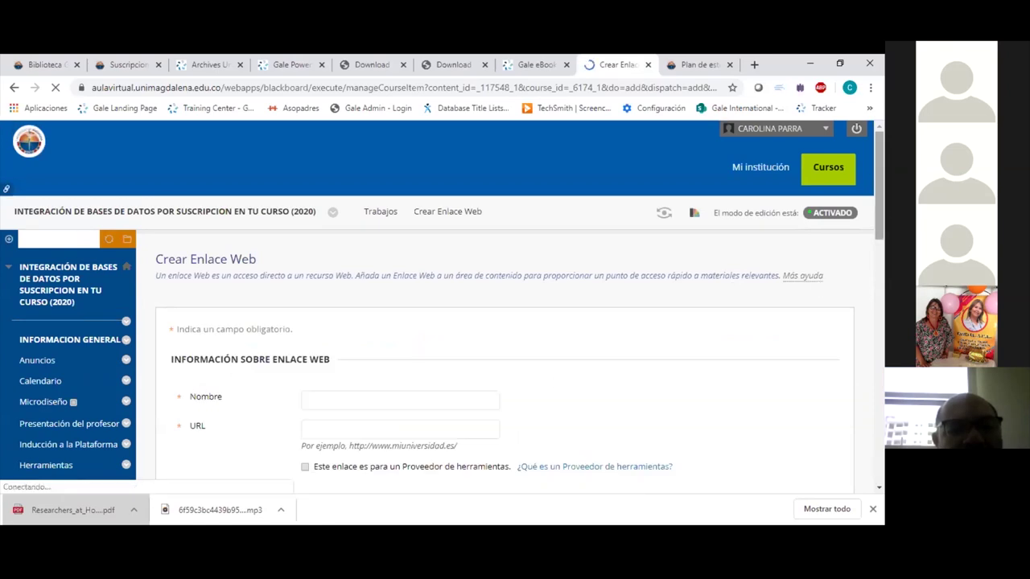
# Name the web link "Bioquimica, proteina, musculos" and paste the copied Gale article link as its URL
pyautogui.scroll(-3, 734, 282)
pyautogui.scroll(-1, 393, 222)
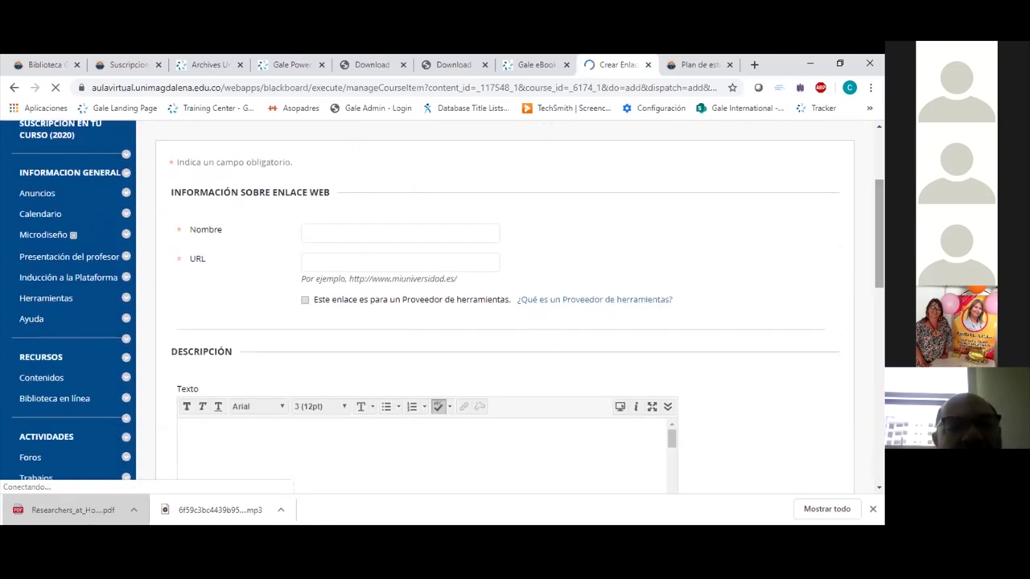
pyautogui.click(394, 222)
pyautogui.write('Bio')
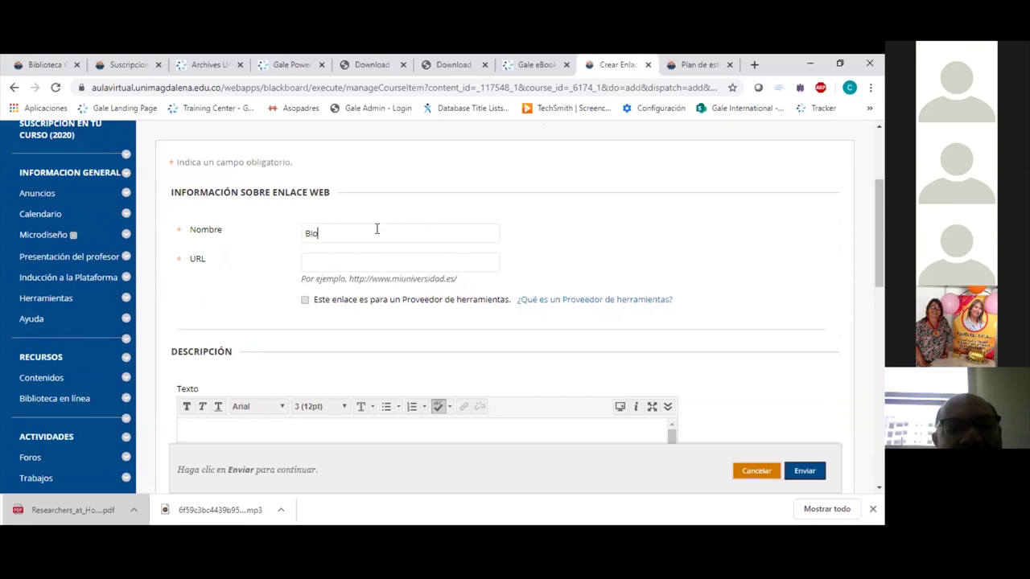
pyautogui.write('quimica, p')
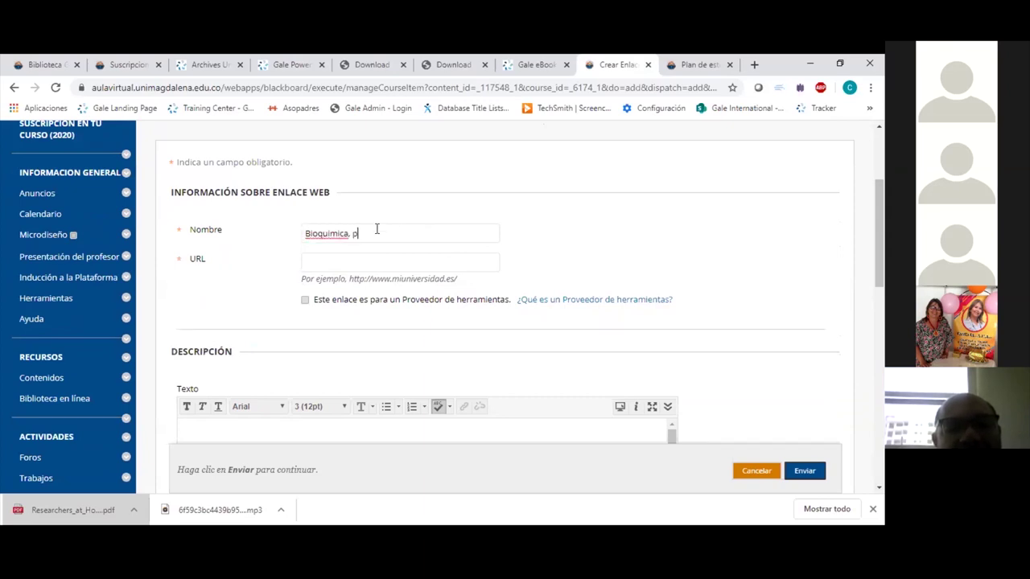
pyautogui.write('roteina, musculos')
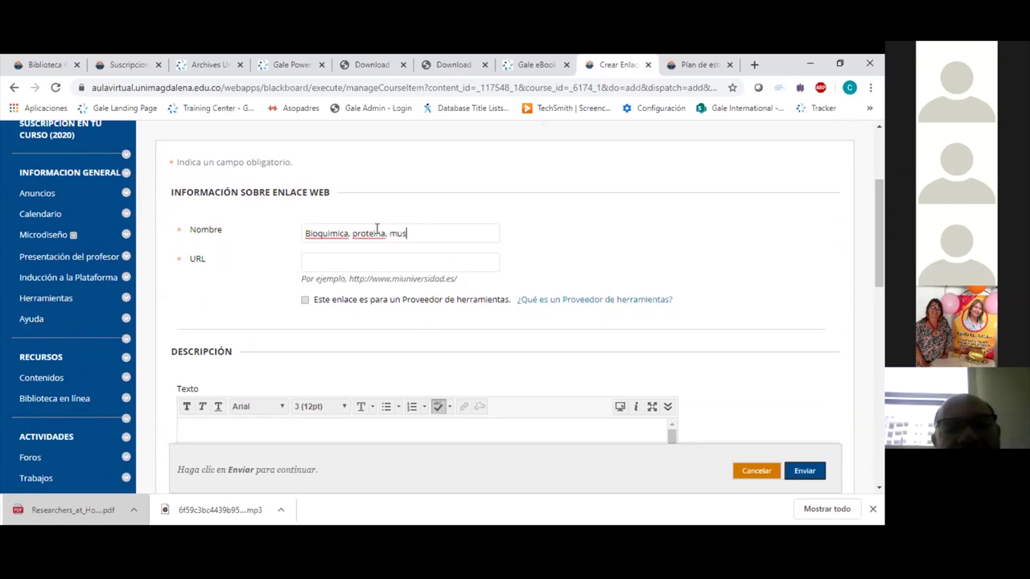
pyautogui.tripleClick(376, 233)
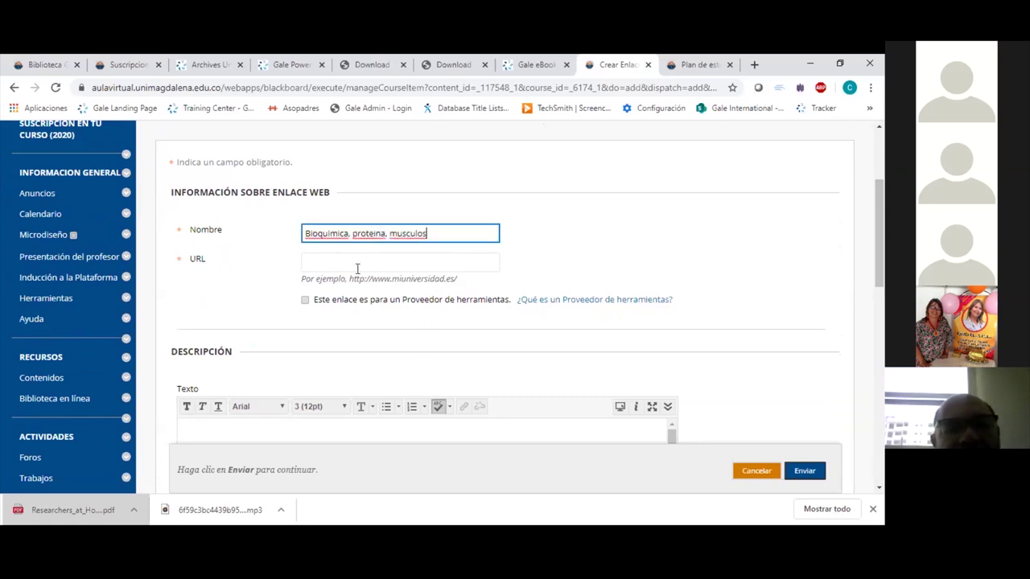
pyautogui.click(358, 264)
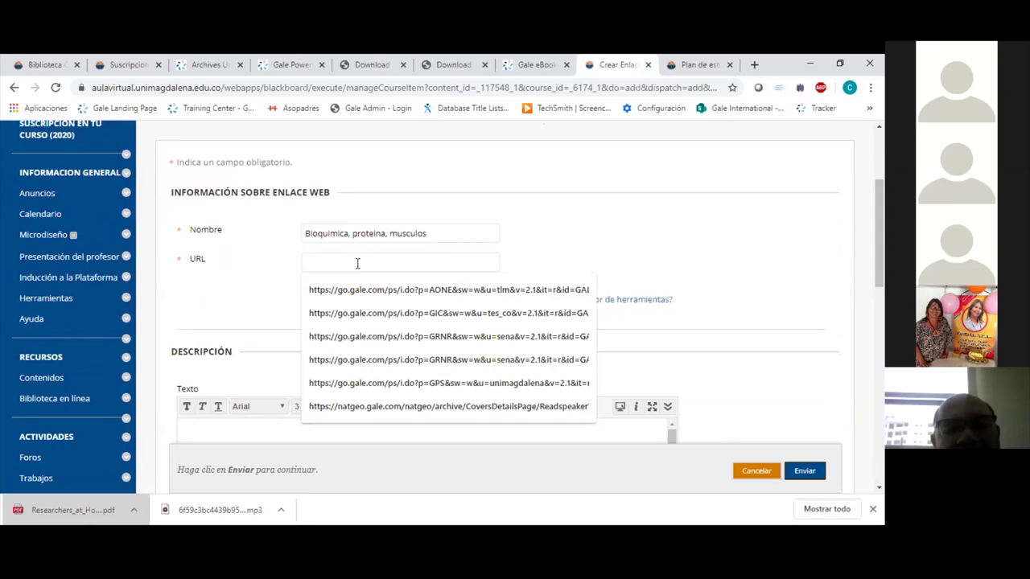
pyautogui.hotkey('ctrl', 'v')
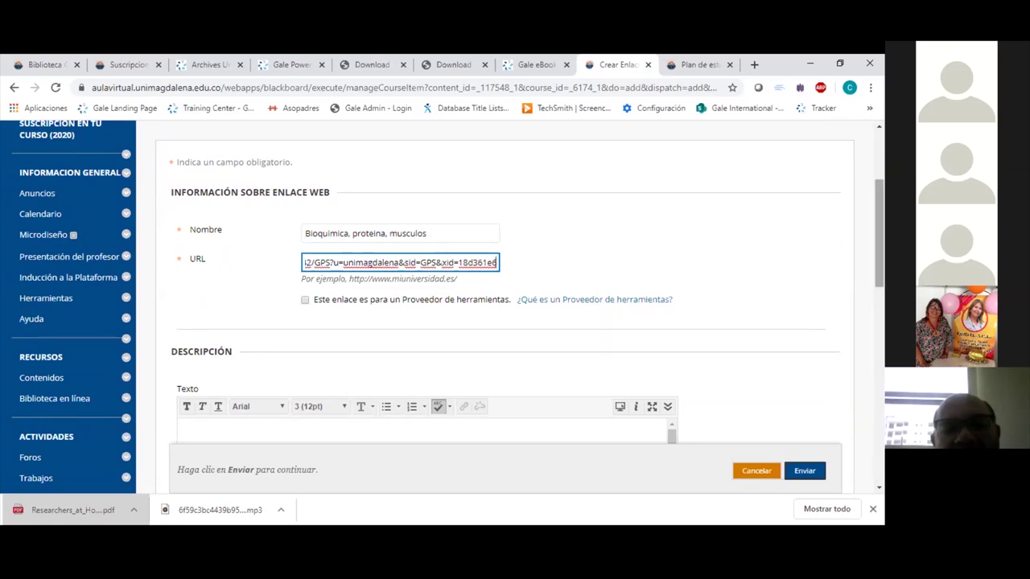
# Write "Queridos estudiantes:" in the web link's description, followed by the placeholder line "sdlskdlskfsdkva"
pyautogui.scroll(-1, 595, 266)
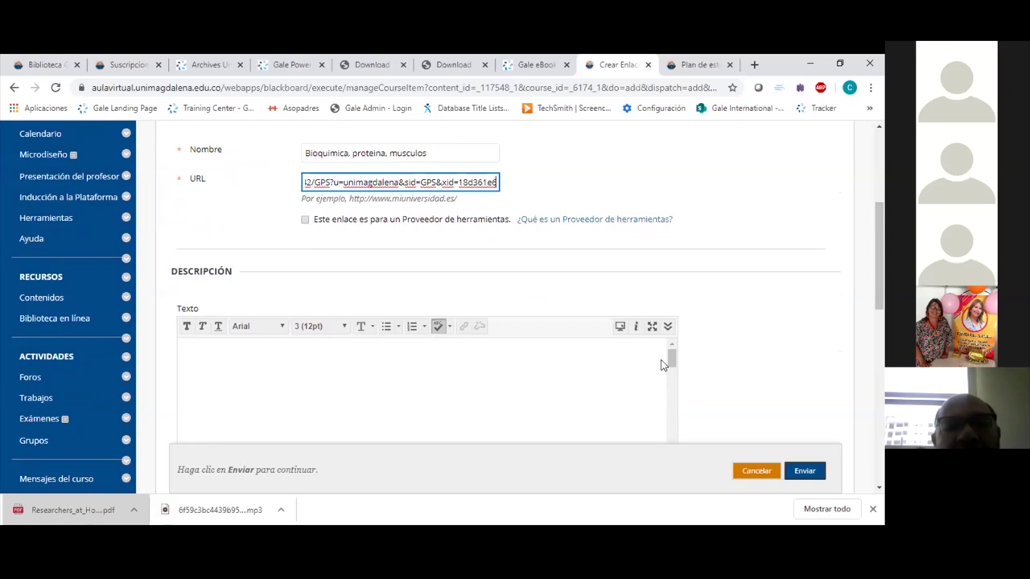
pyautogui.scroll(-1, 662, 364)
pyautogui.click(330, 286)
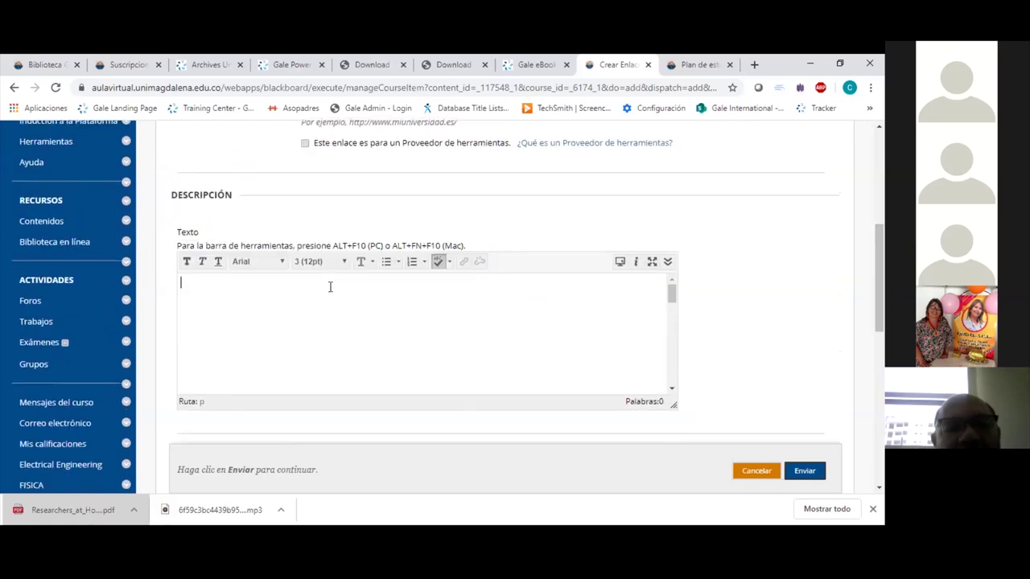
pyautogui.write('Queridos es')
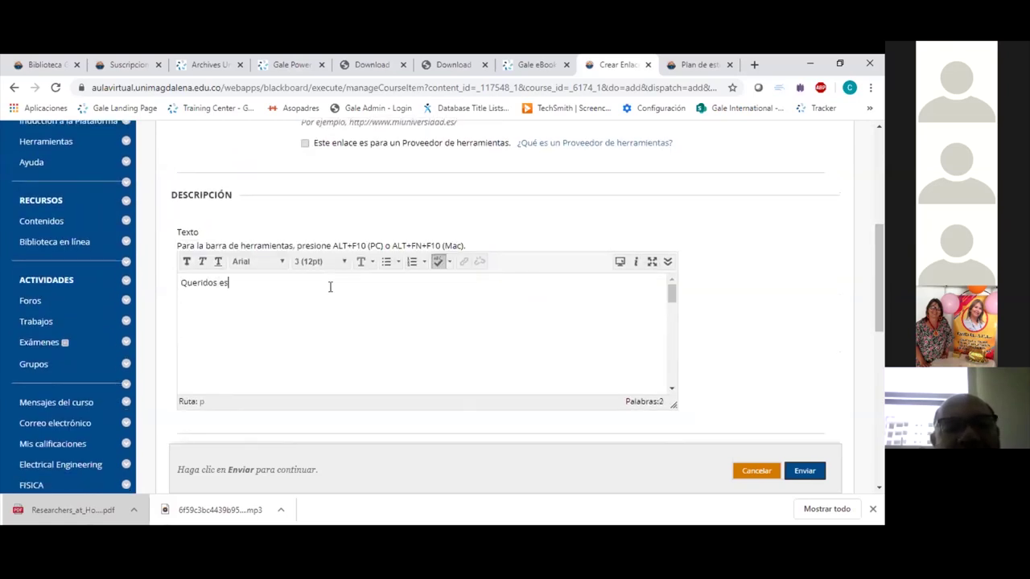
pyautogui.write('tudiantes:')
pyautogui.press('Return')
pyautogui.write('sdlsk')
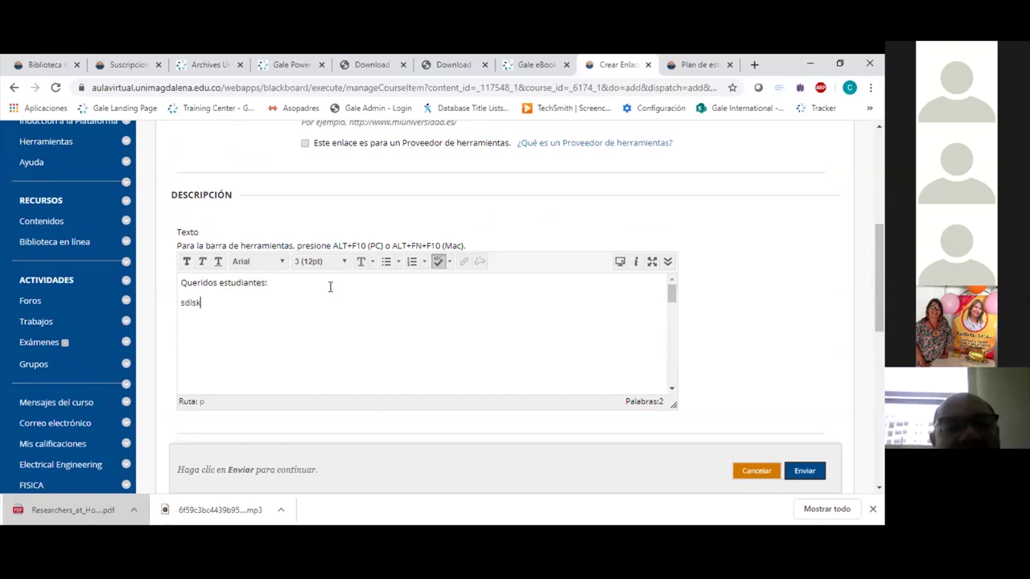
pyautogui.write('dlskfsdkva')
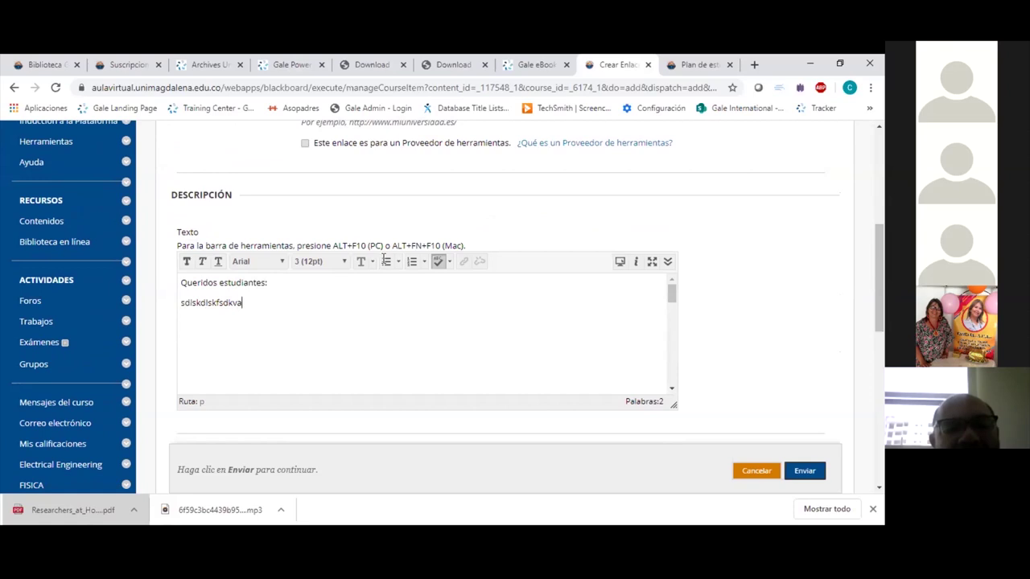
# Review the web link form's attachment, new-window, visibility and tracking options, and its completed name and URL
pyautogui.scroll(-3, 515, 306)
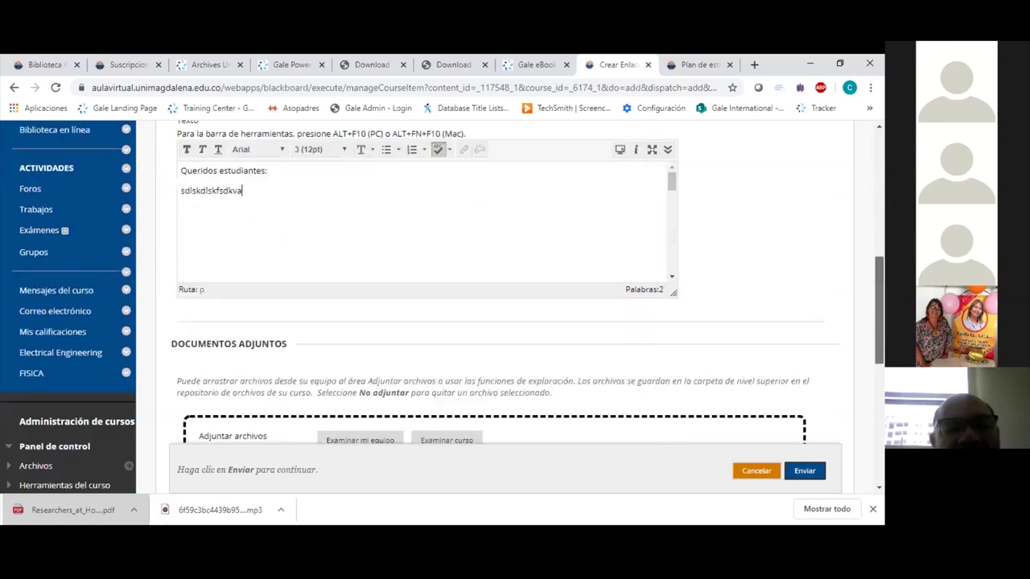
pyautogui.scroll(-3, 515, 306)
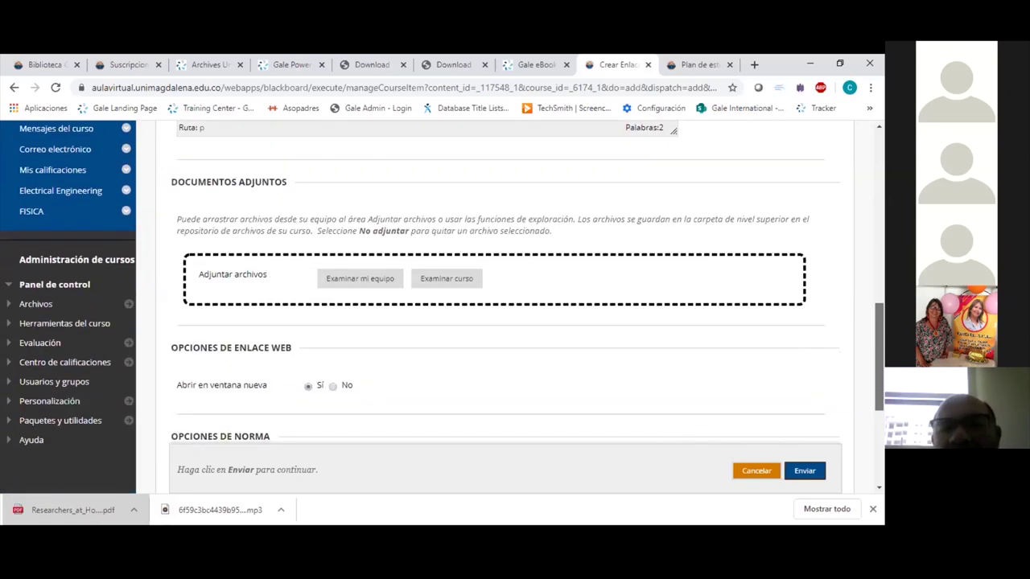
pyautogui.scroll(-2, 515, 306)
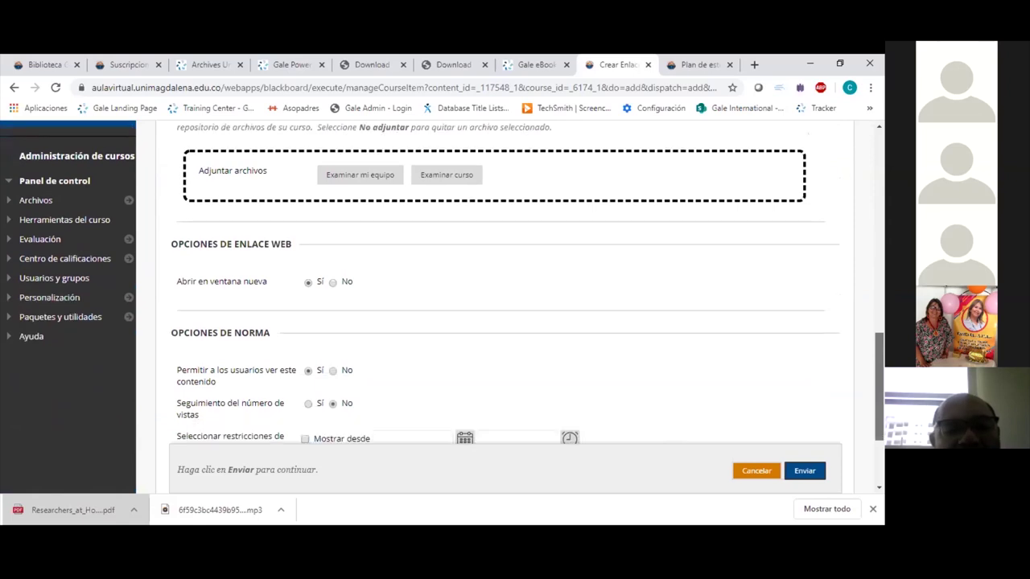
pyautogui.scroll(15, 515, 306)
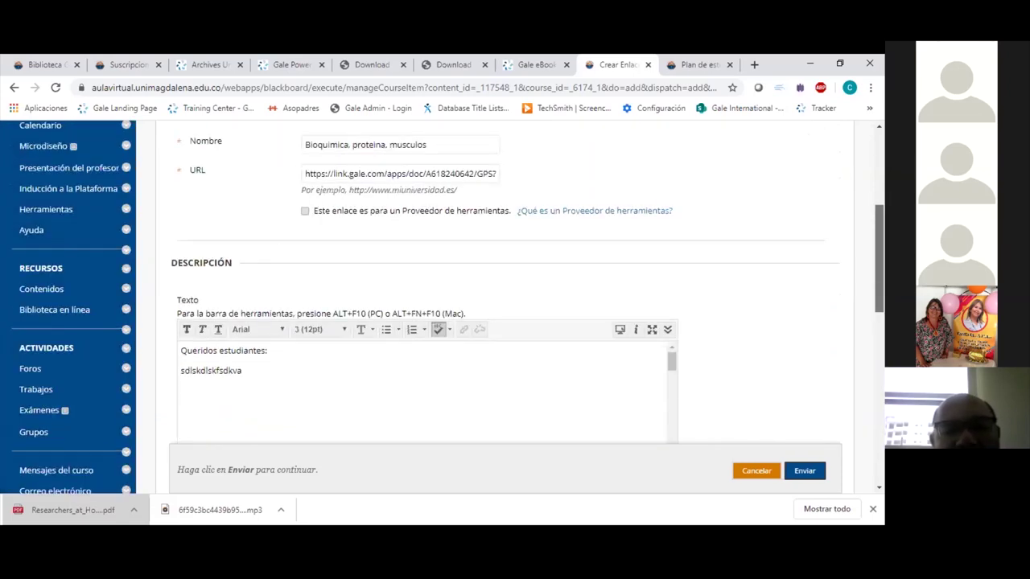
pyautogui.scroll(-2, 515, 306)
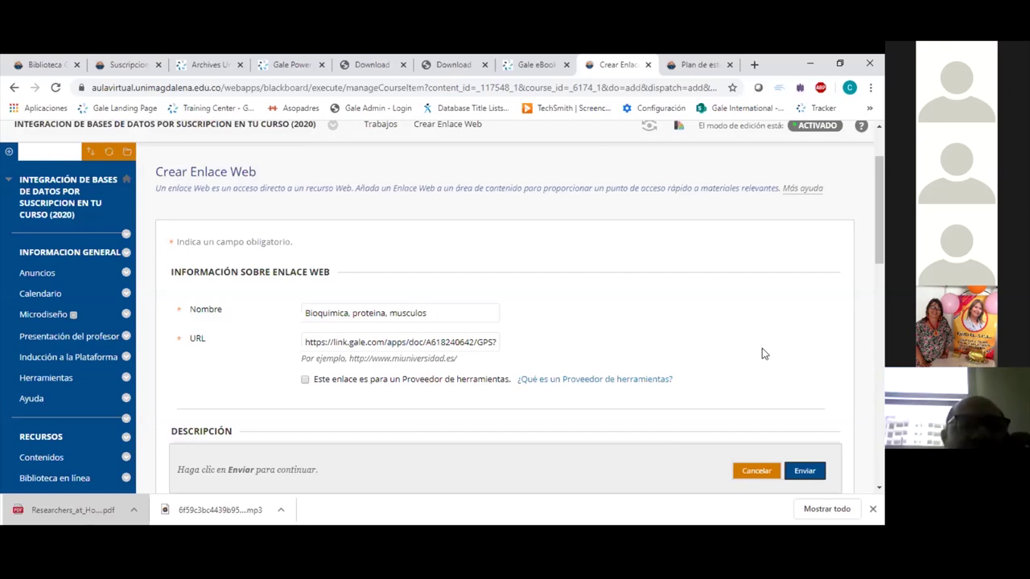
# Look at the library's Gale subscription entry and the Archives Unbound page, and return to the web link form
pyautogui.click(114, 64)
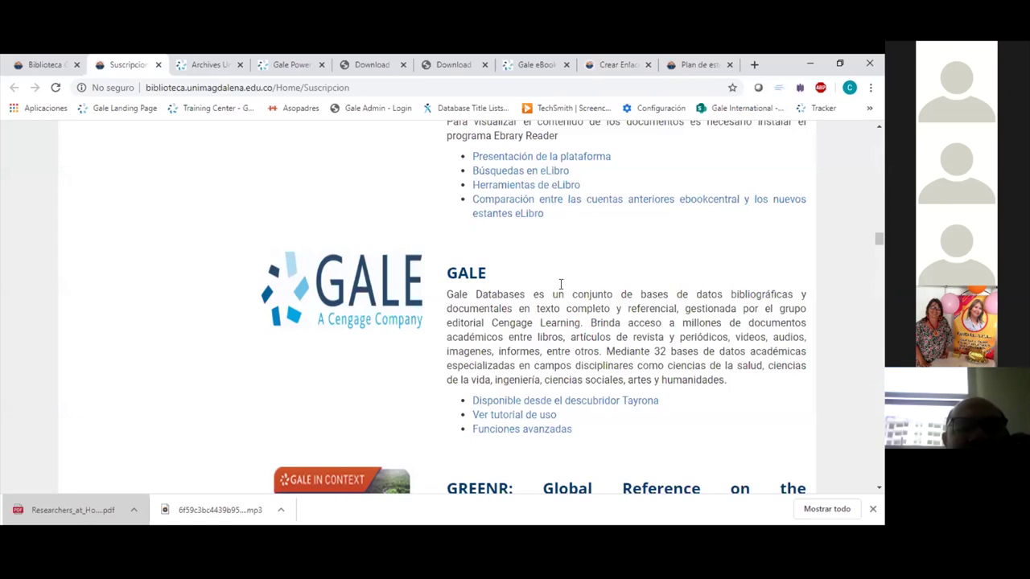
pyautogui.click(487, 278)
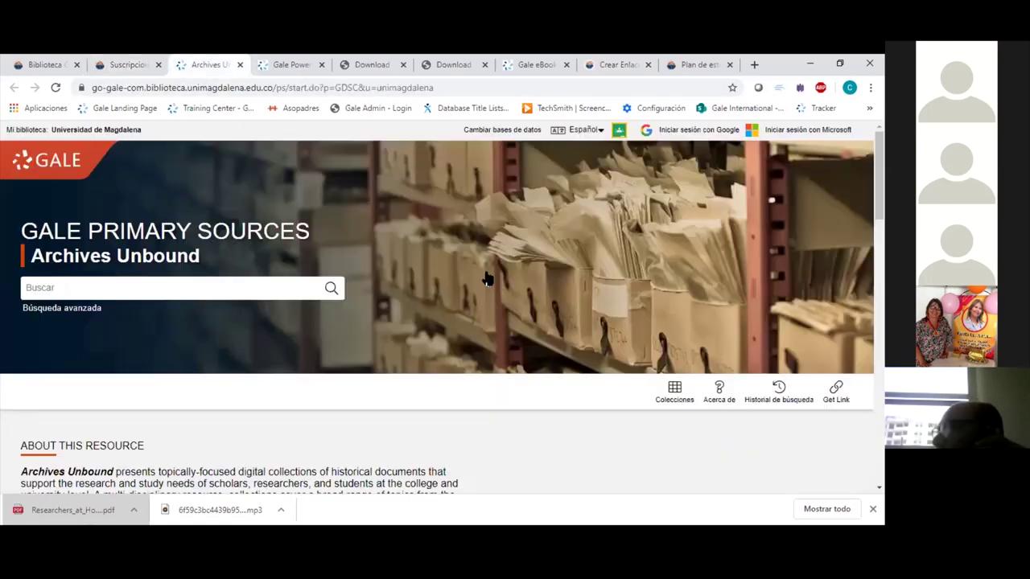
pyautogui.click(617, 64)
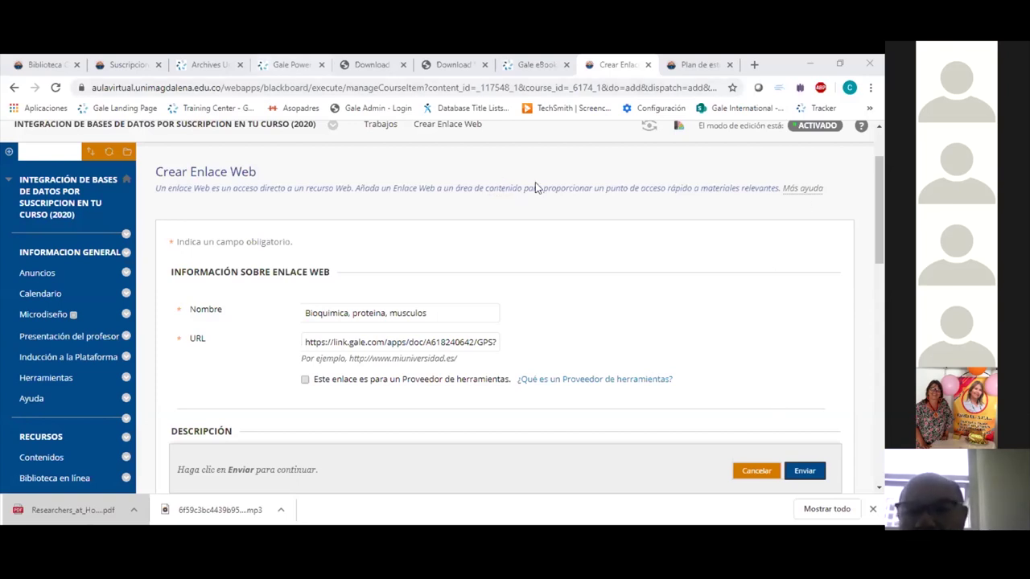
# Close the Gale Power Search article and bring up the Gale eBooks entry "Nutrients and Nutrition"
pyautogui.click(320, 65)
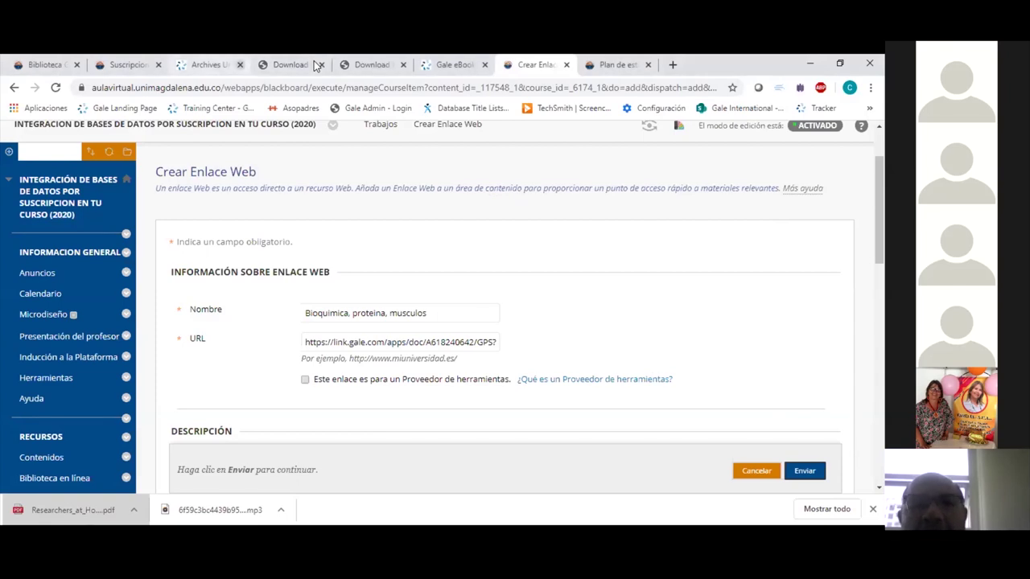
pyautogui.click(314, 64)
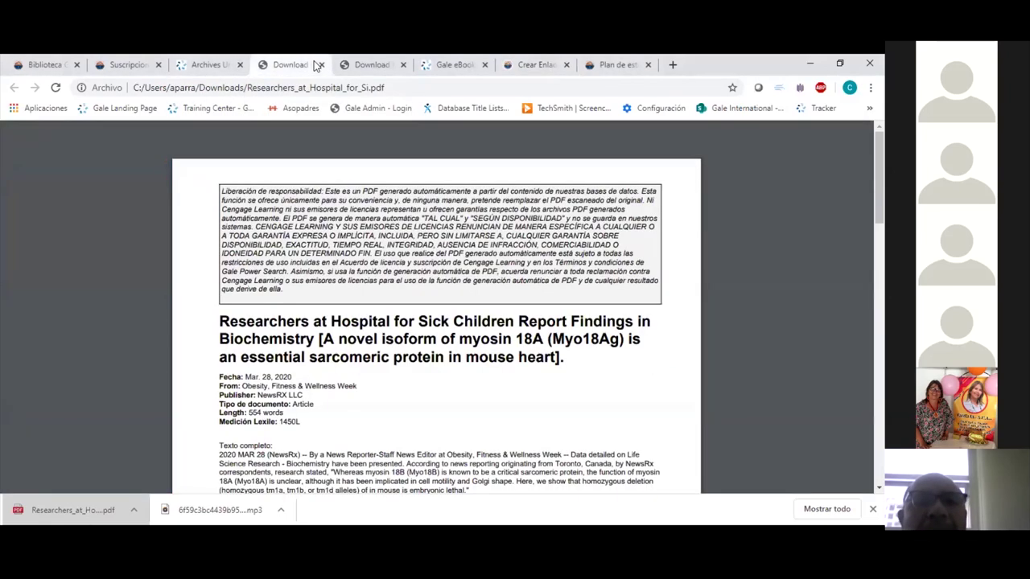
pyautogui.click(451, 64)
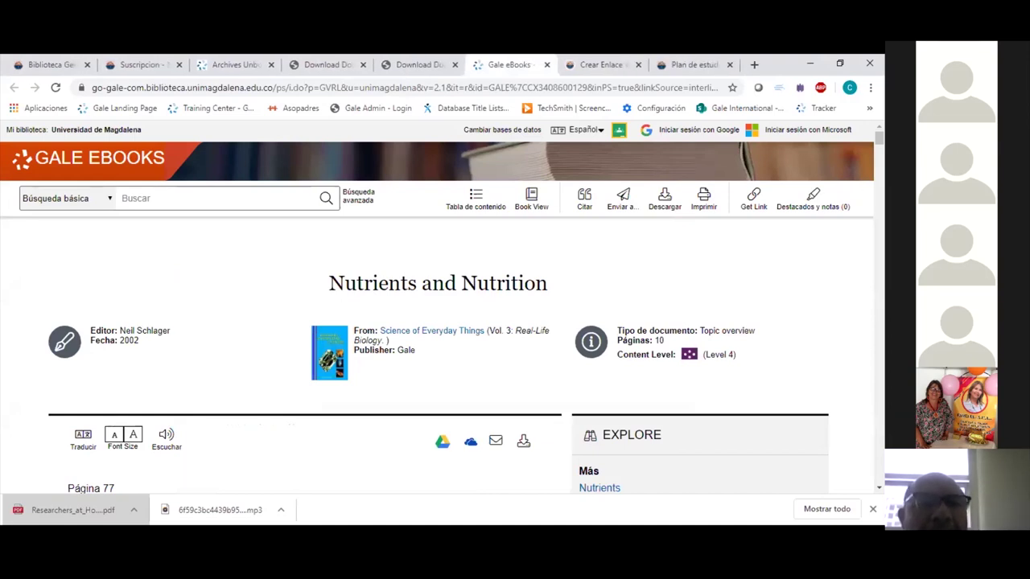
# Switch databases to the Gale eBooks home page and open its Medio ambiente collection
pyautogui.click(115, 162)
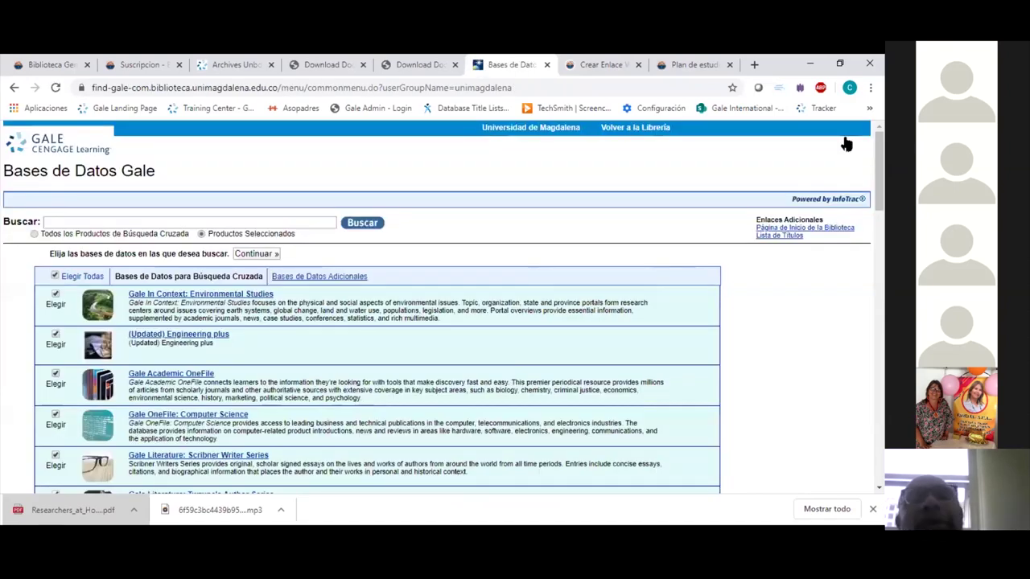
pyautogui.scroll(-3, 442, 305)
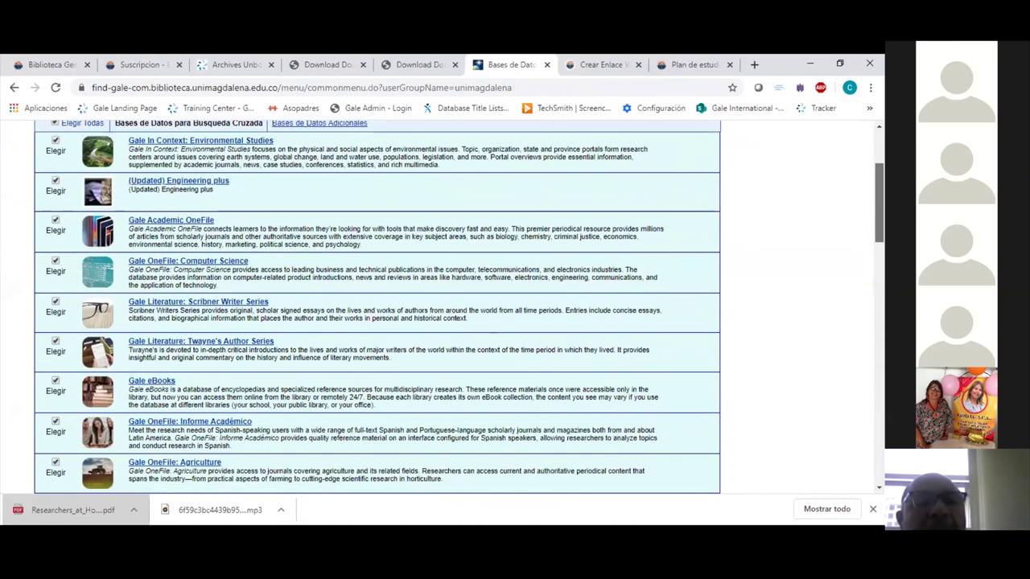
pyautogui.scroll(-1, 166, 319)
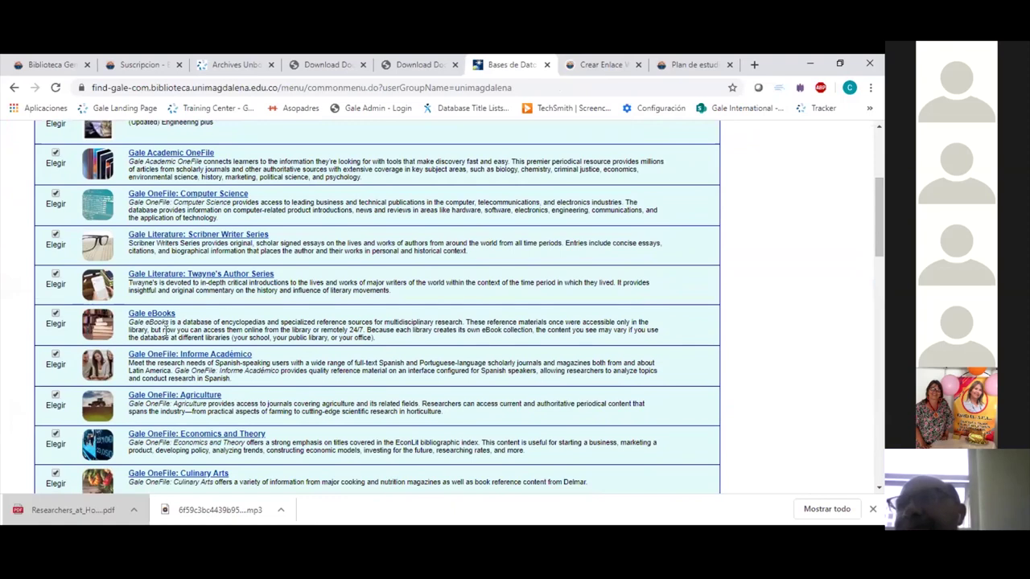
pyautogui.click(165, 317)
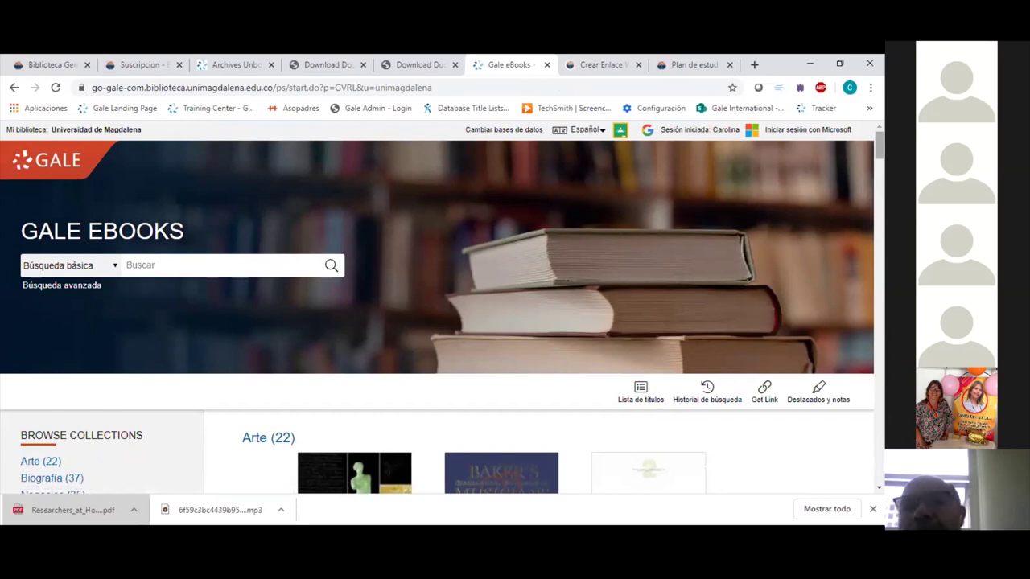
pyautogui.scroll(-4, 437, 307)
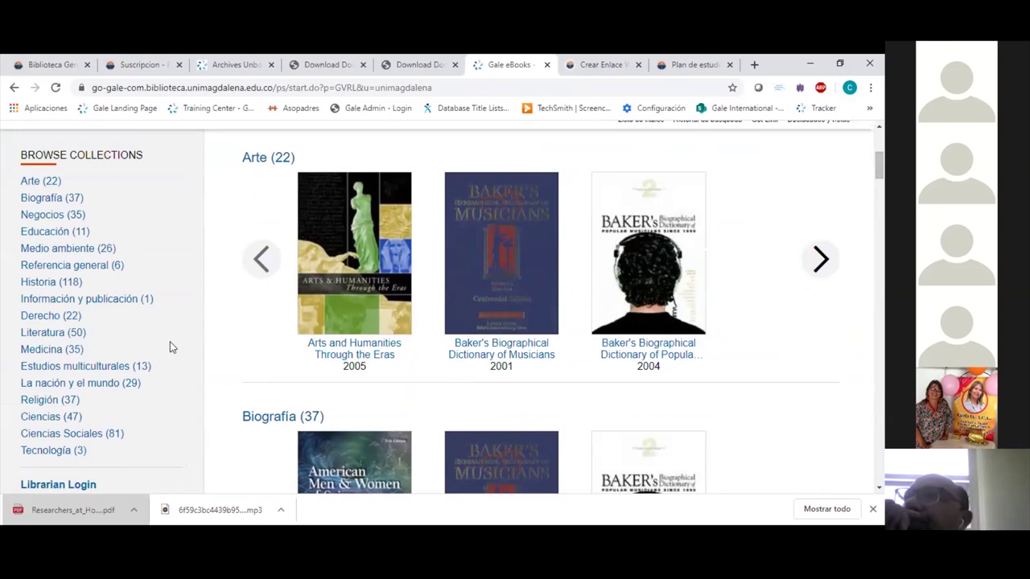
pyautogui.click(103, 251)
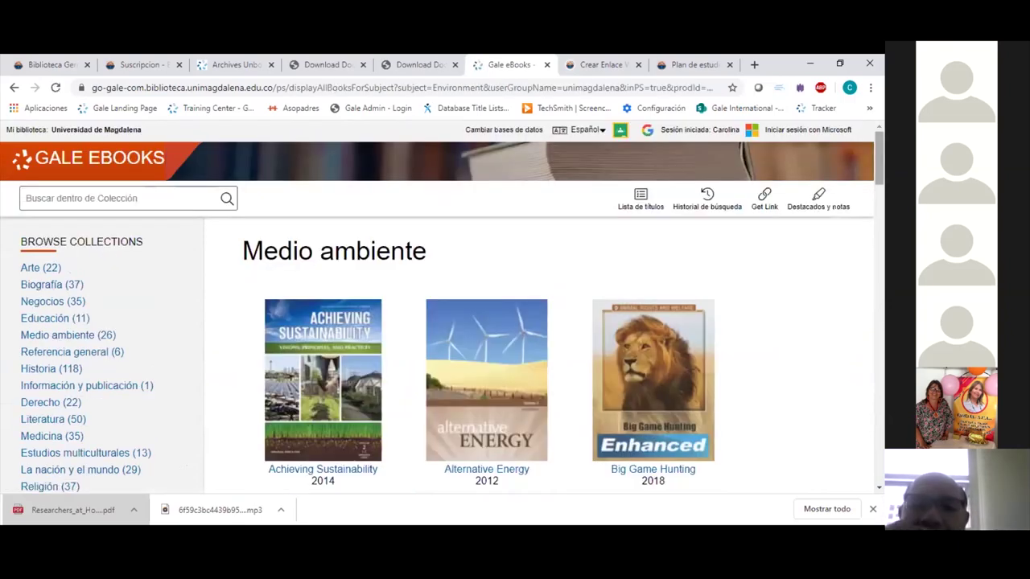
# Browse the books in the Medio ambiente collection and open the 2018 eBook Farm Animals
pyautogui.scroll(-2, 515, 322)
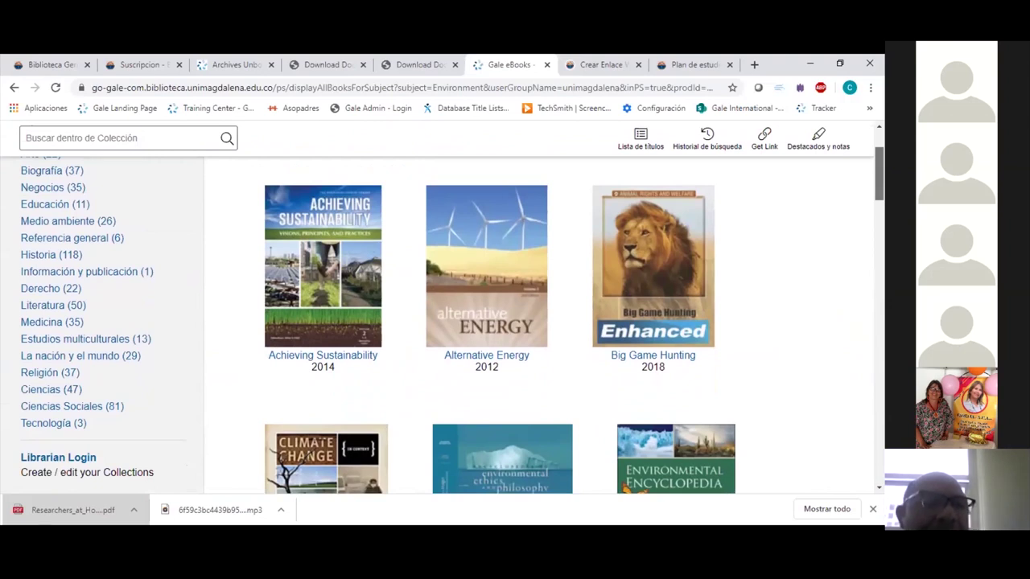
pyautogui.scroll(-3, 515, 322)
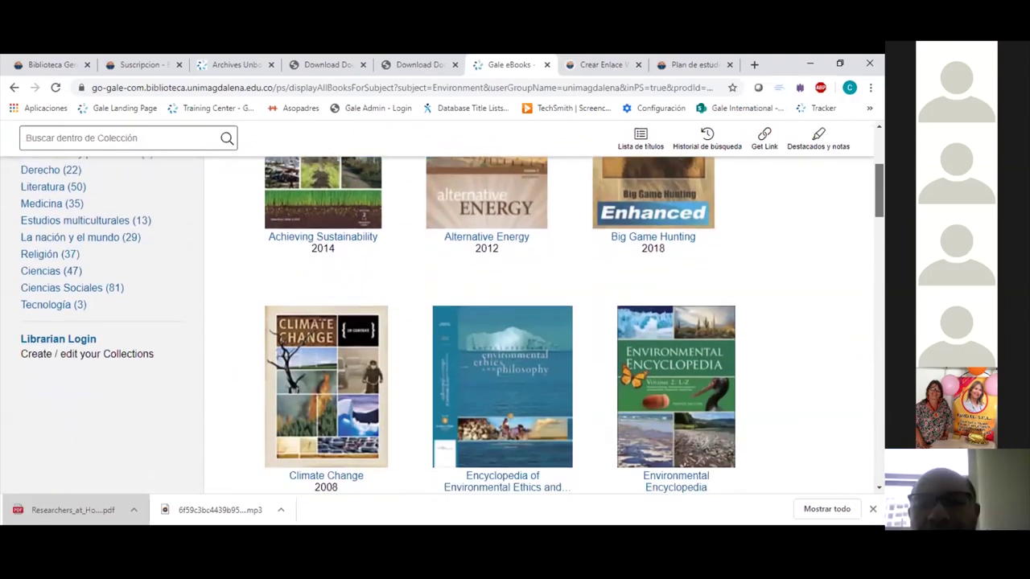
pyautogui.scroll(-5, 515, 322)
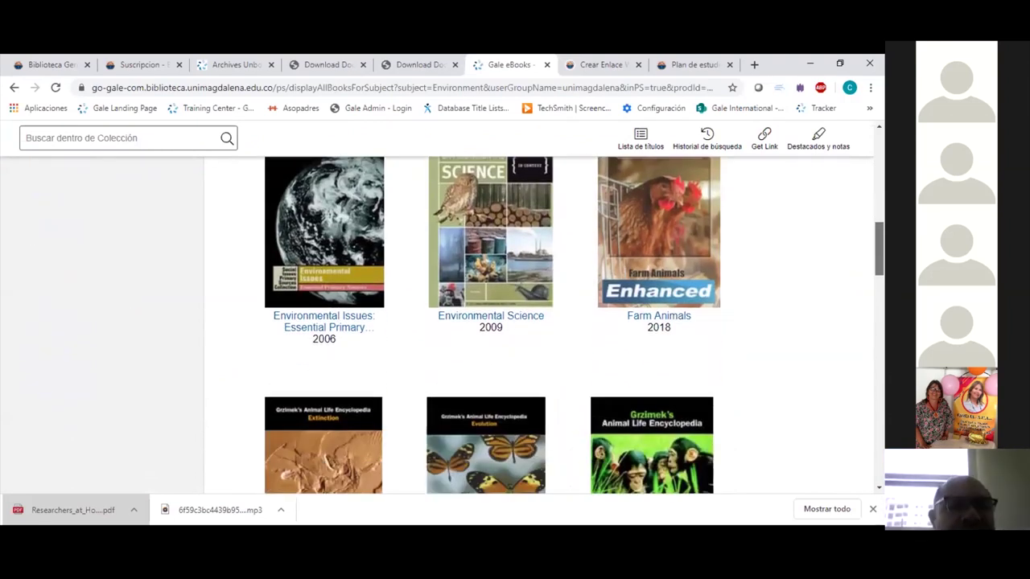
pyautogui.scroll(-5, 861, 318)
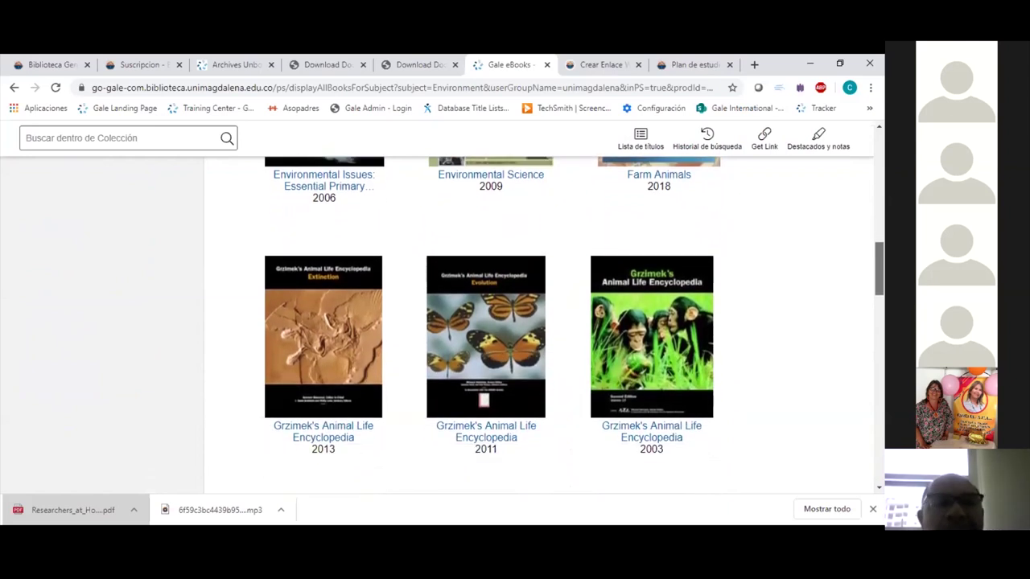
pyautogui.scroll(-2, 855, 331)
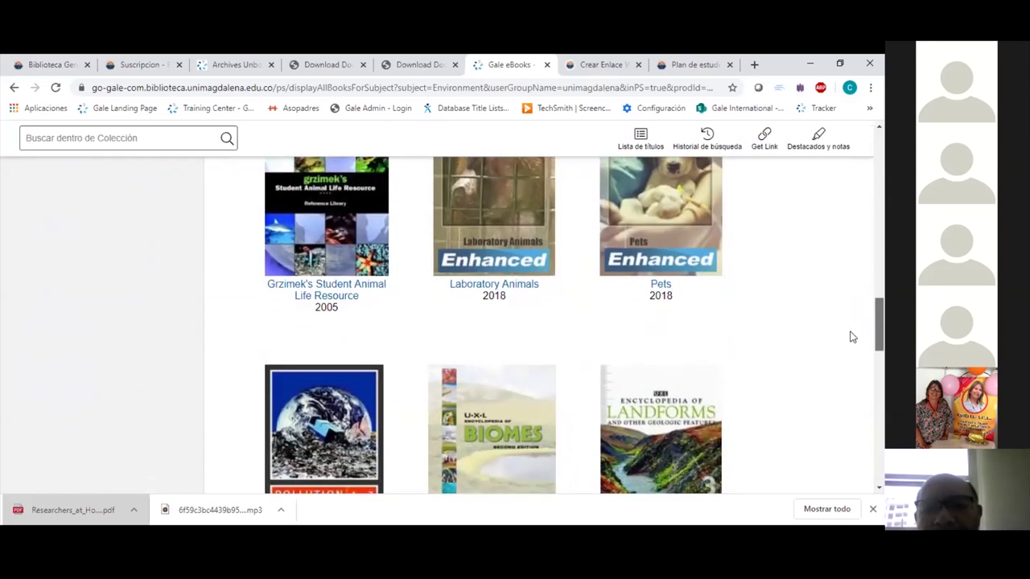
pyautogui.scroll(-2, 853, 338)
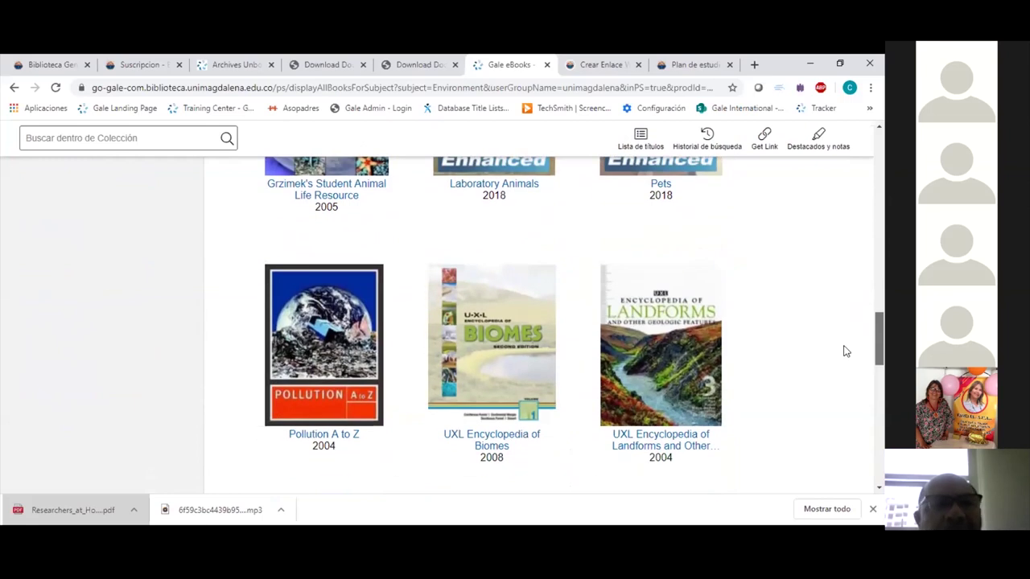
pyautogui.scroll(10, 860, 282)
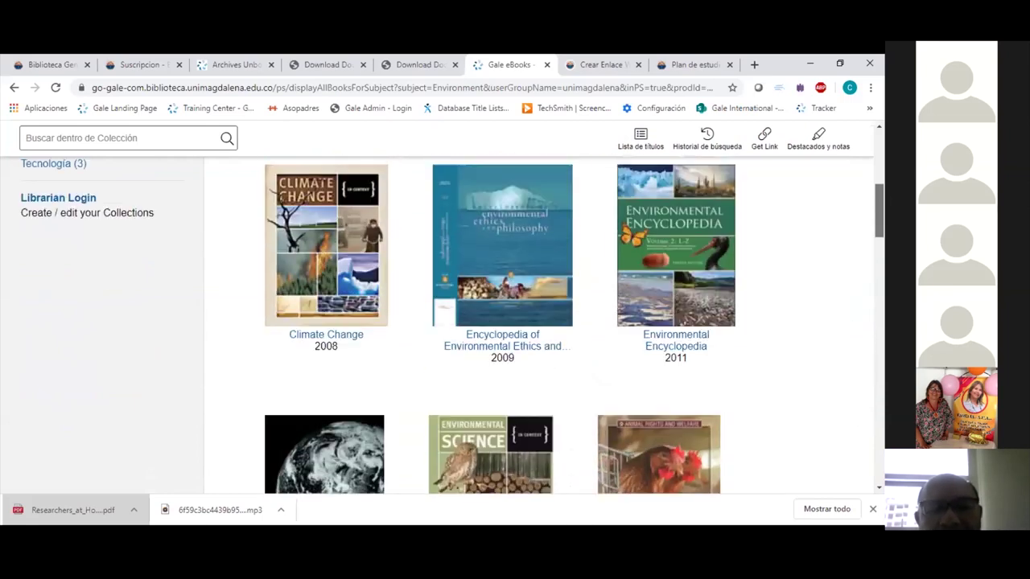
pyautogui.scroll(-3, 859, 282)
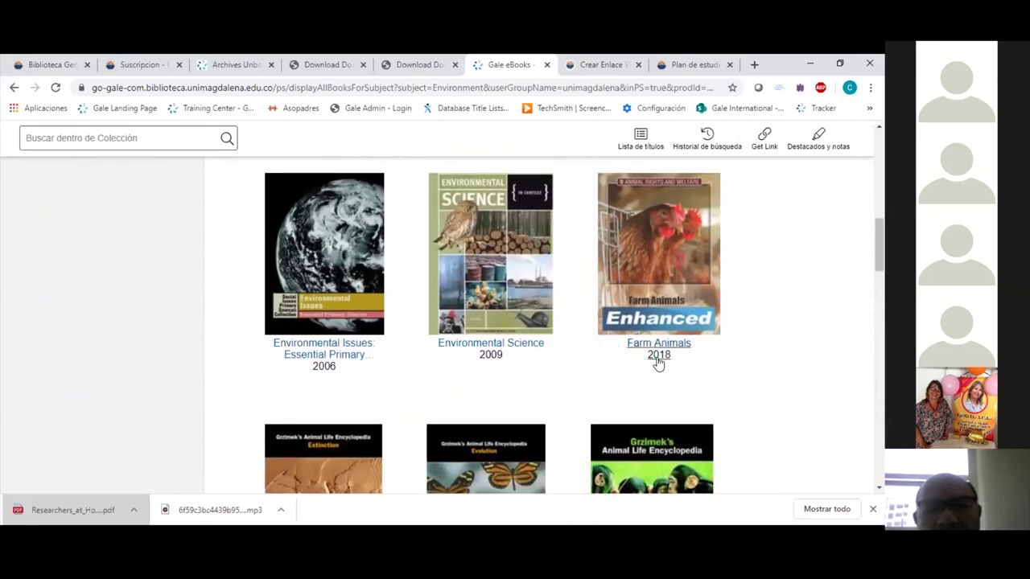
pyautogui.click(663, 352)
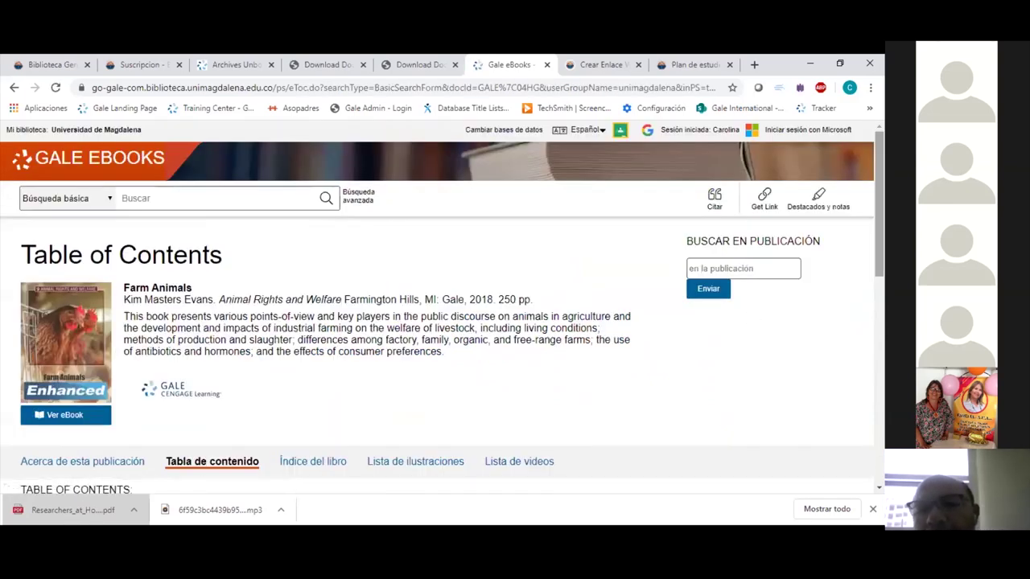
# Look through the Farm Animals table of contents and open the Selective Breeding chapter
pyautogui.scroll(-3, 443, 306)
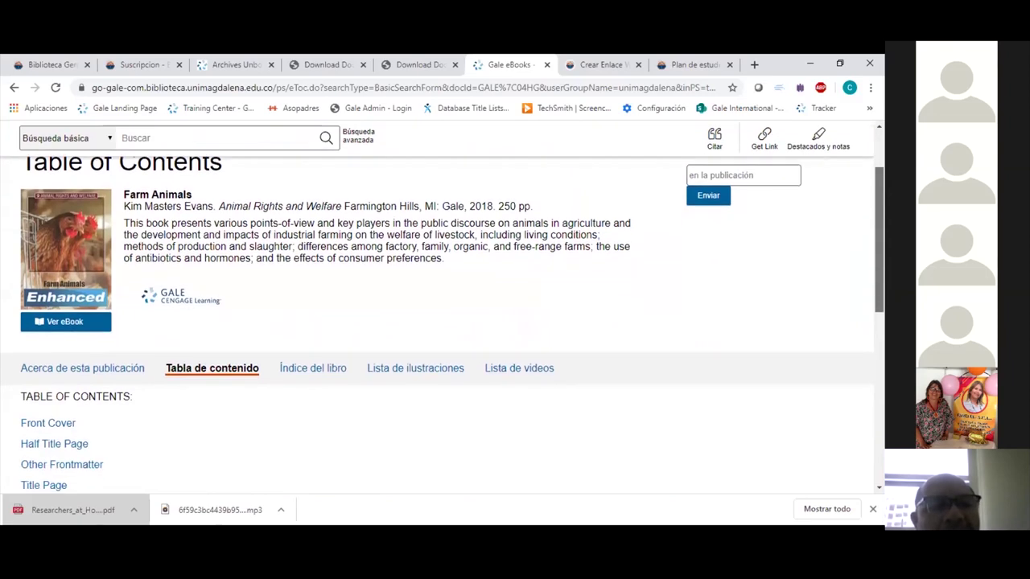
pyautogui.scroll(-4, 443, 322)
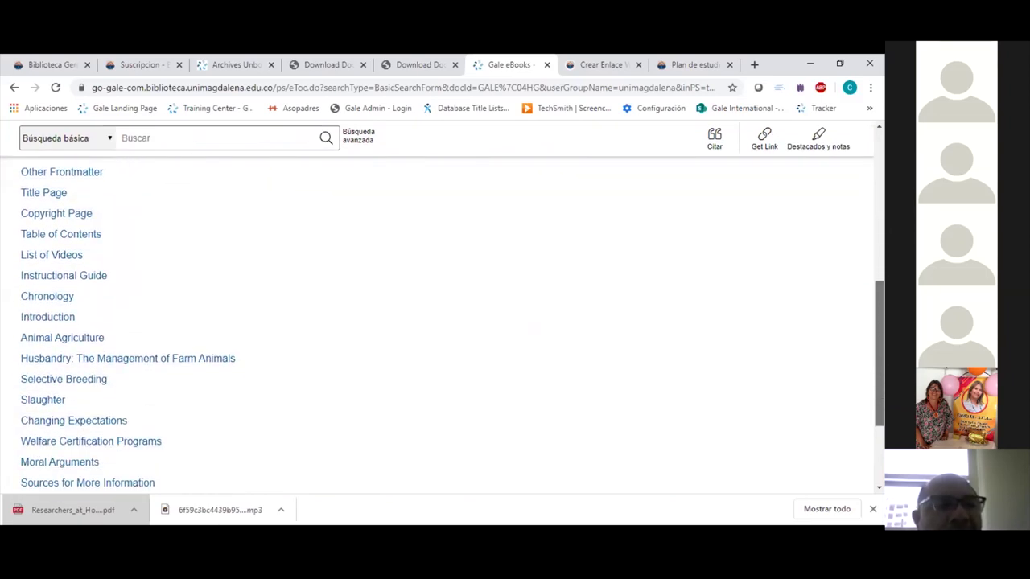
pyautogui.scroll(4, 442, 322)
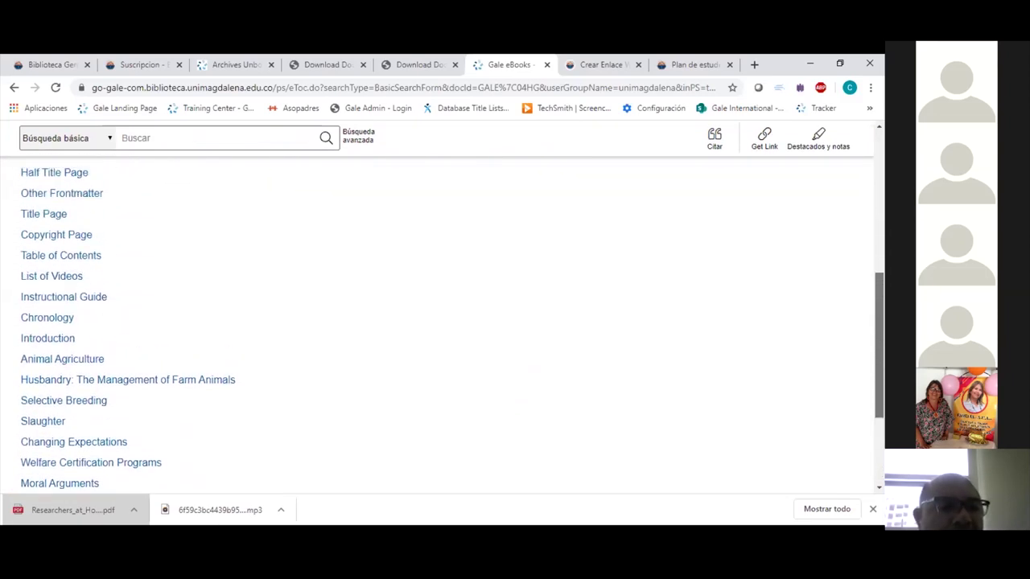
pyautogui.scroll(-1, 136, 344)
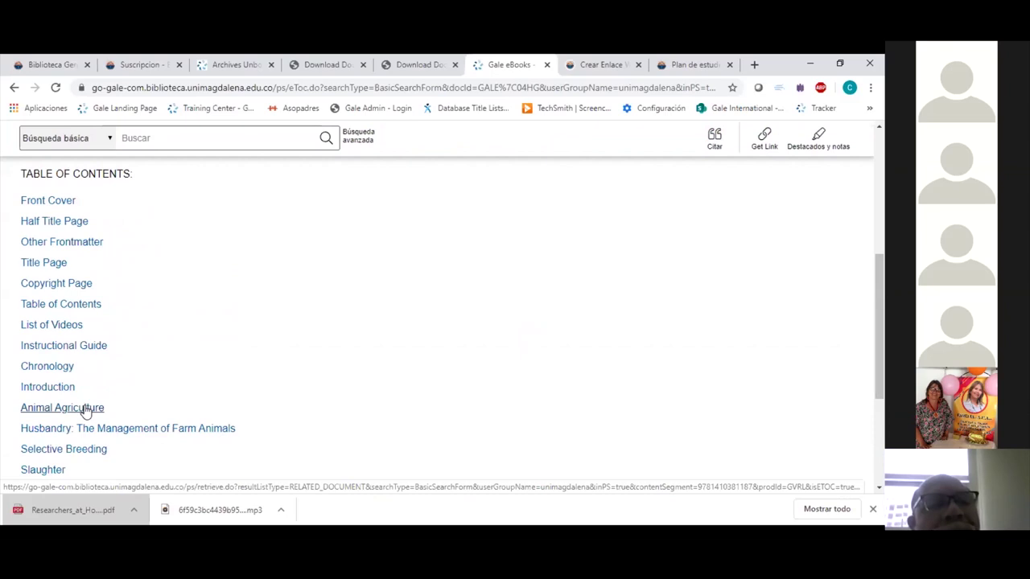
pyautogui.click(90, 451)
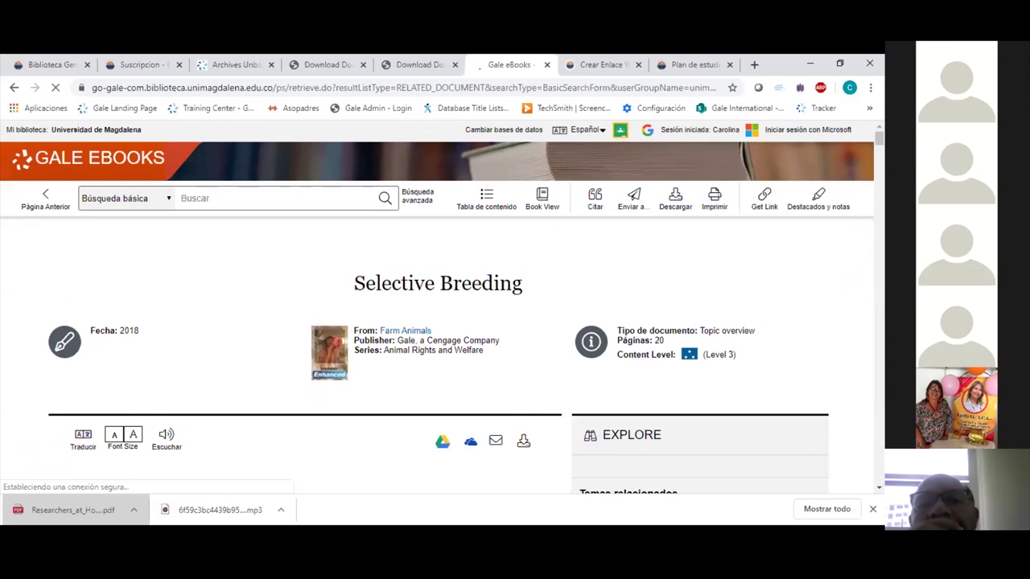
# Skim the Selective Breeding chapter's text, images and sidebars, and return to its beginning
pyautogui.scroll(-4, 437, 322)
pyautogui.scroll(-6, 305, 325)
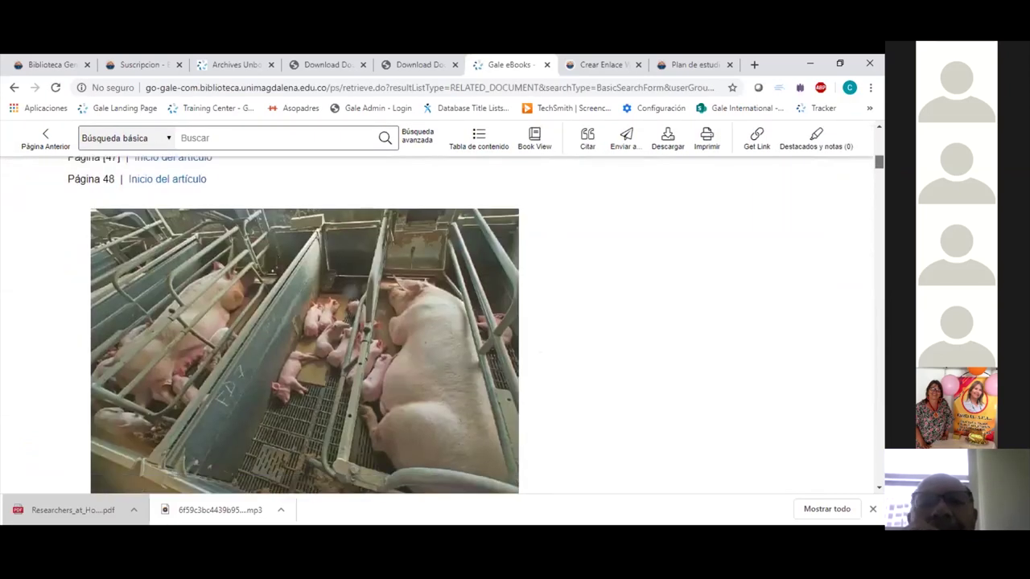
pyautogui.scroll(-6, 305, 325)
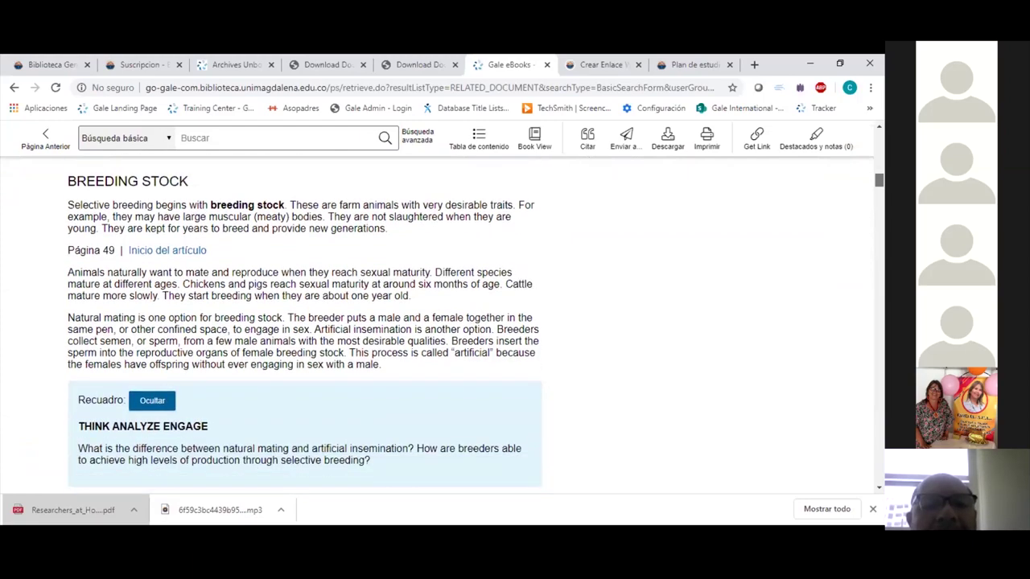
pyautogui.scroll(-7, 305, 325)
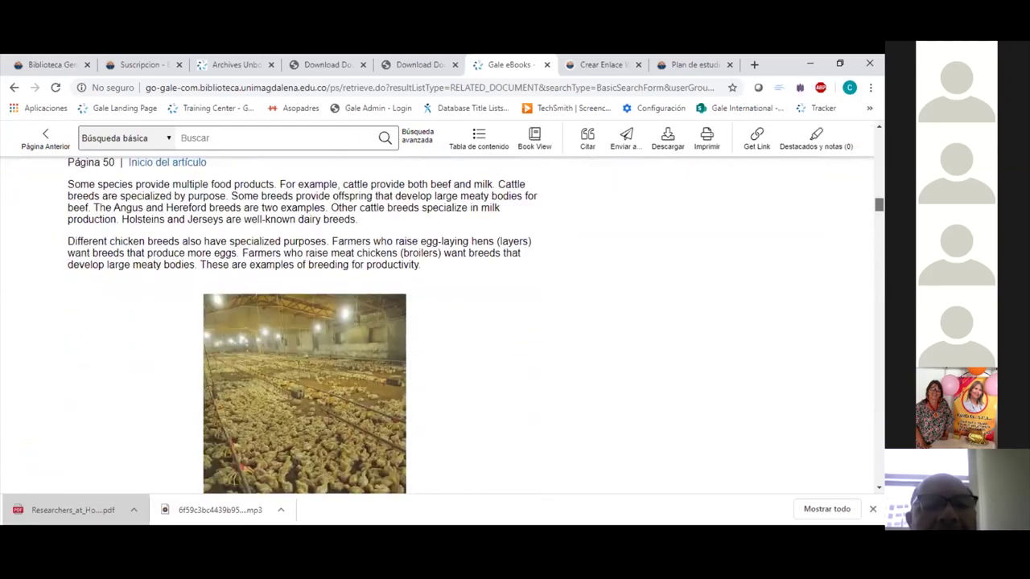
pyautogui.scroll(-7, 305, 325)
pyautogui.scroll(12, 305, 325)
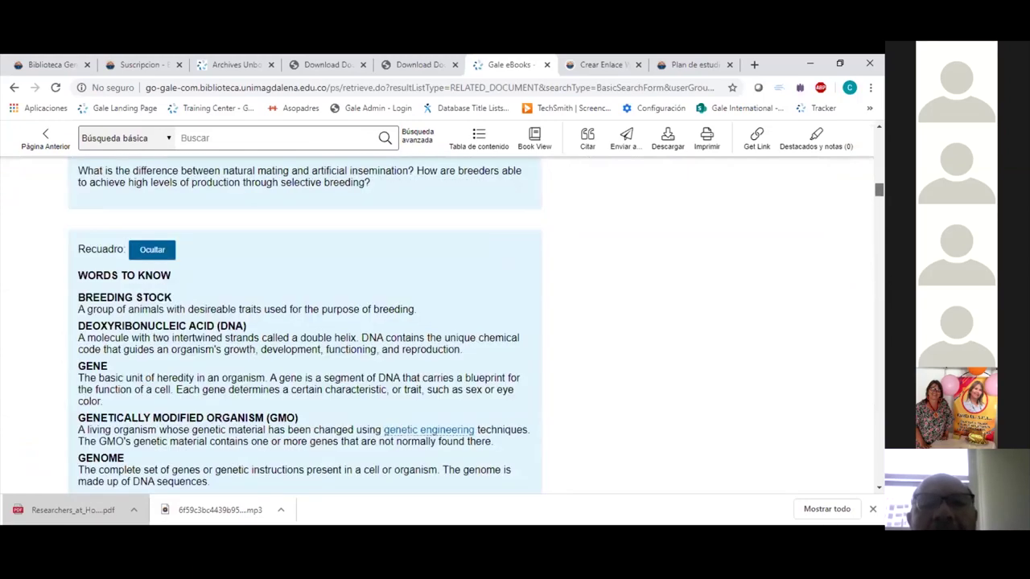
pyautogui.scroll(10, 228, 134)
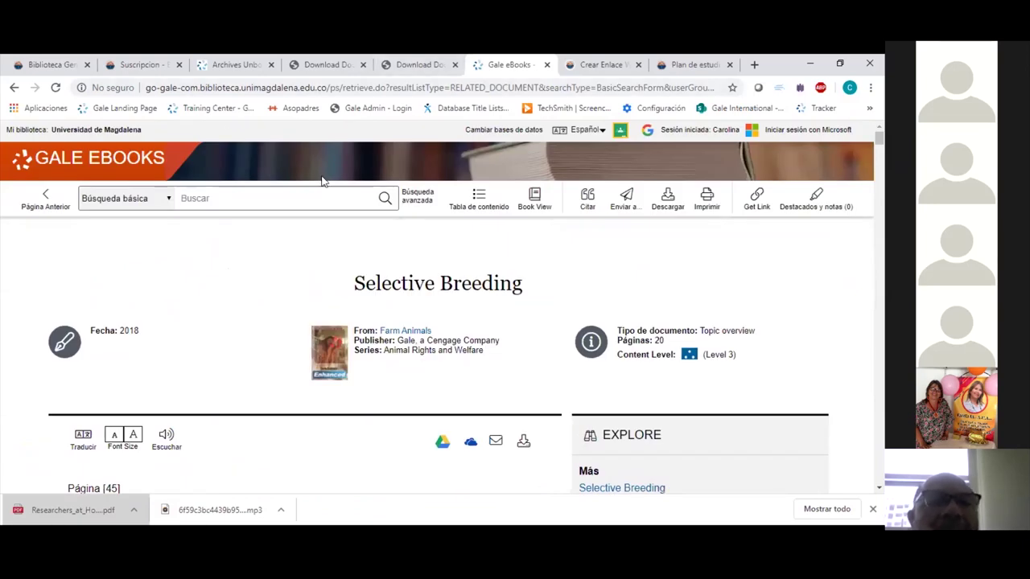
# Switch databases to Gale Academic OneFile and open its advanced search
pyautogui.click(502, 130)
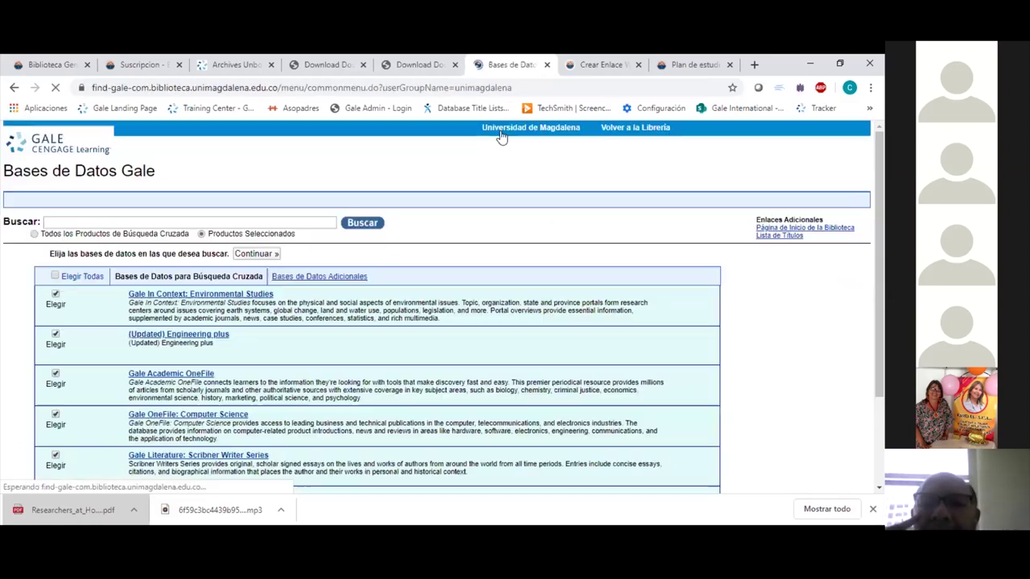
pyautogui.click(193, 377)
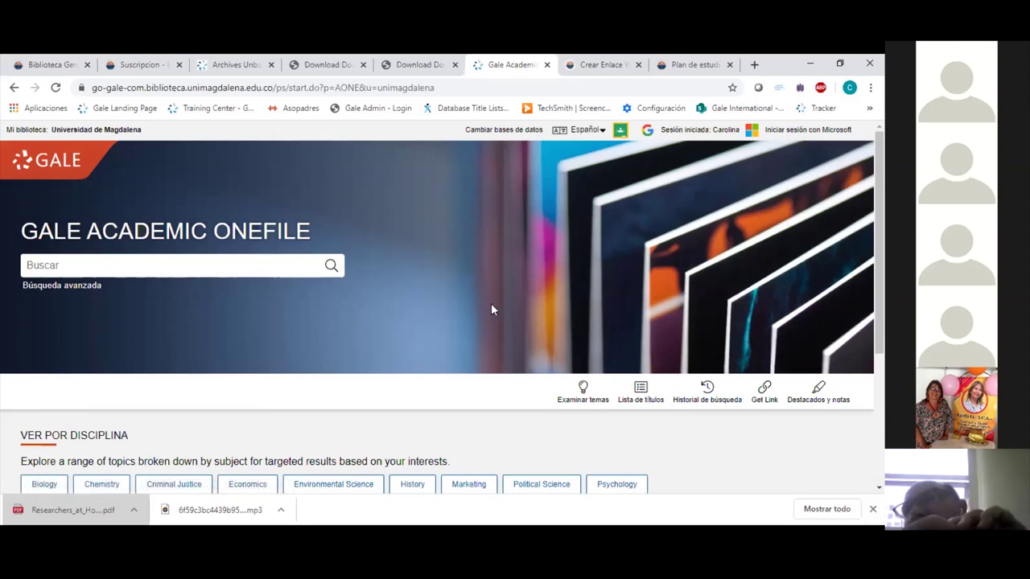
pyautogui.click(87, 285)
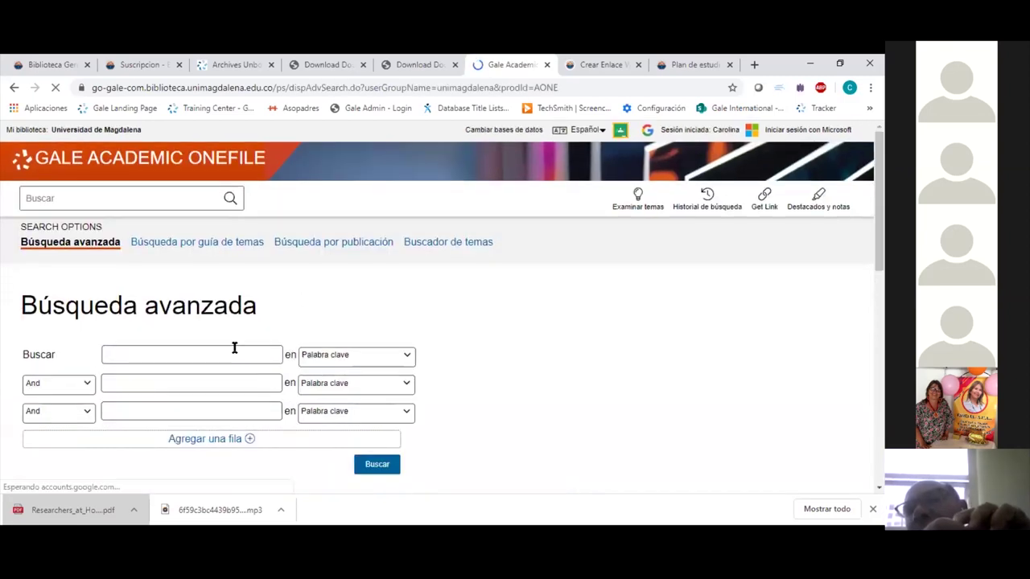
pyautogui.click(234, 356)
pyautogui.write('the e')
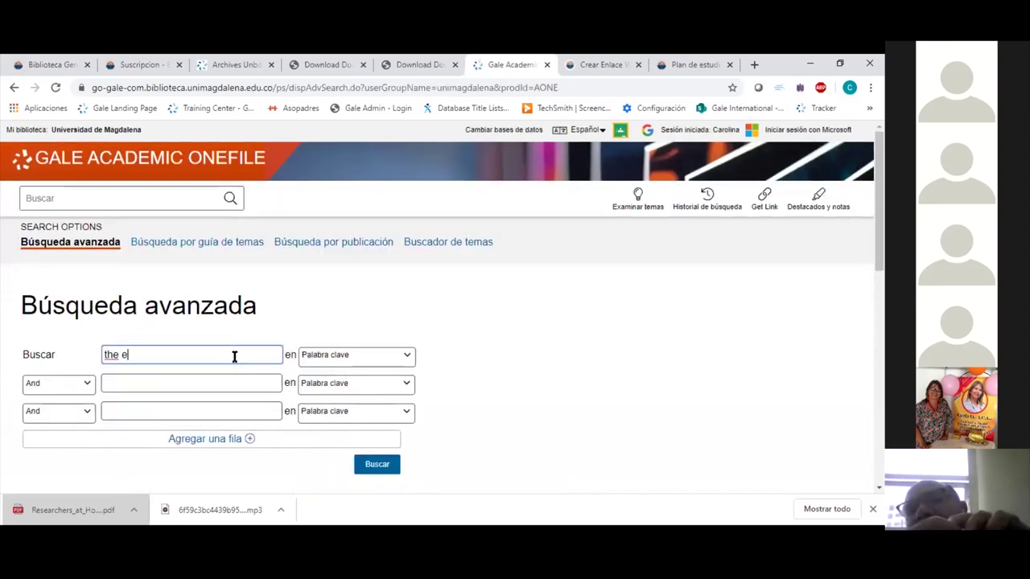
pyautogui.write('conomist')
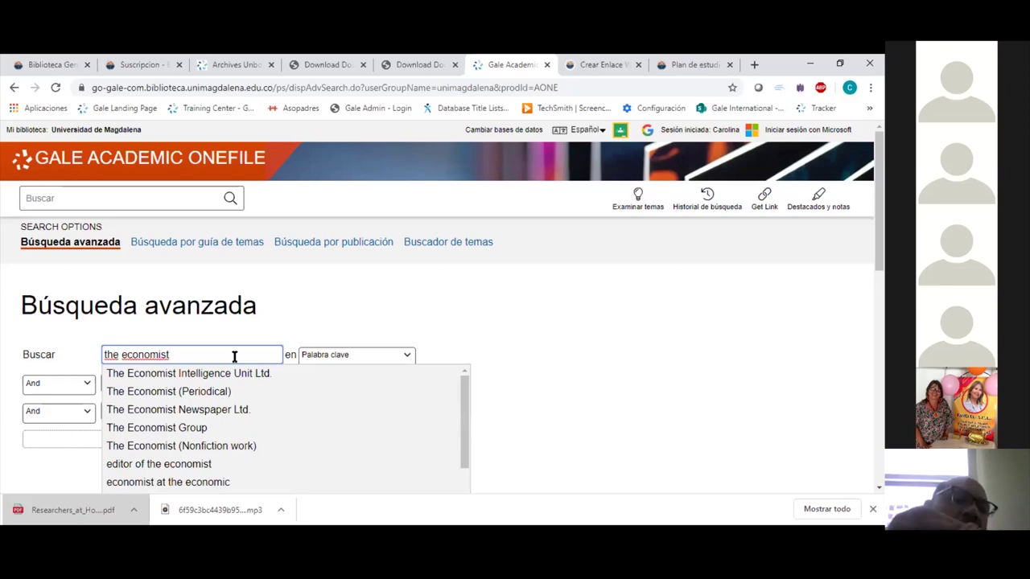
pyautogui.click(437, 325)
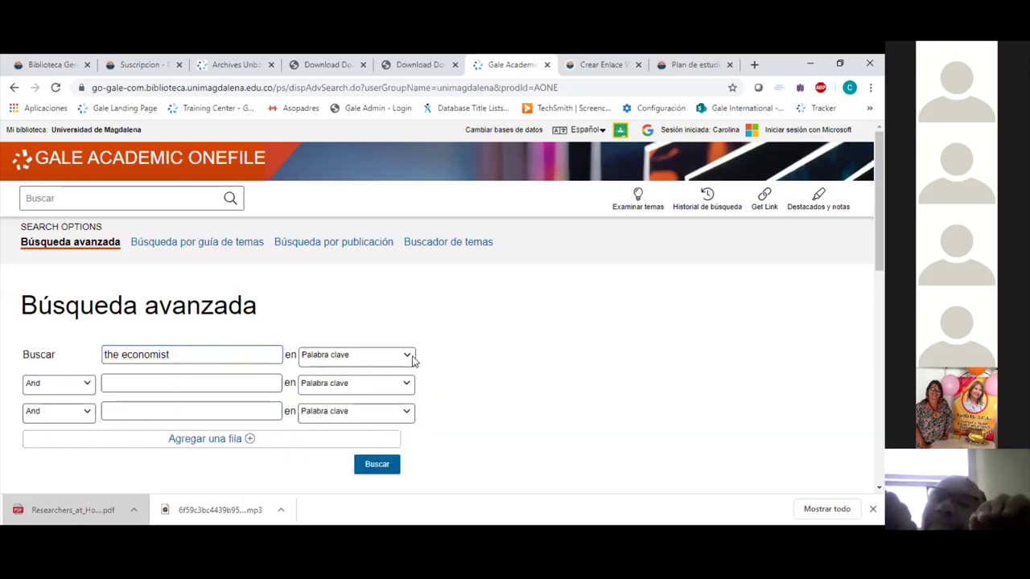
# Use the publication search in Gale Academic OneFile to look for "the economist"
pyautogui.click(337, 251)
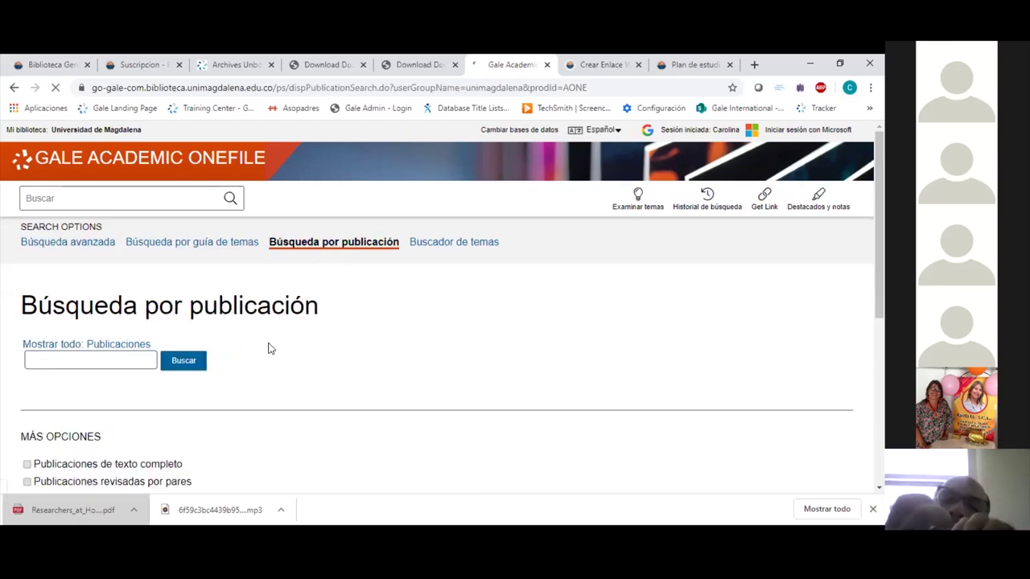
pyautogui.click(132, 364)
pyautogui.write('the ec')
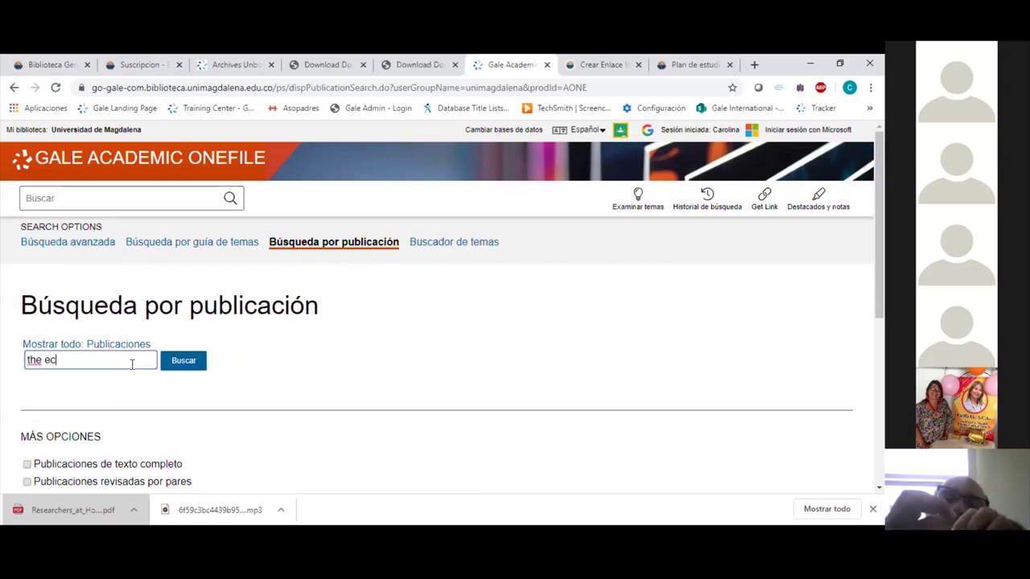
pyautogui.write('onomist')
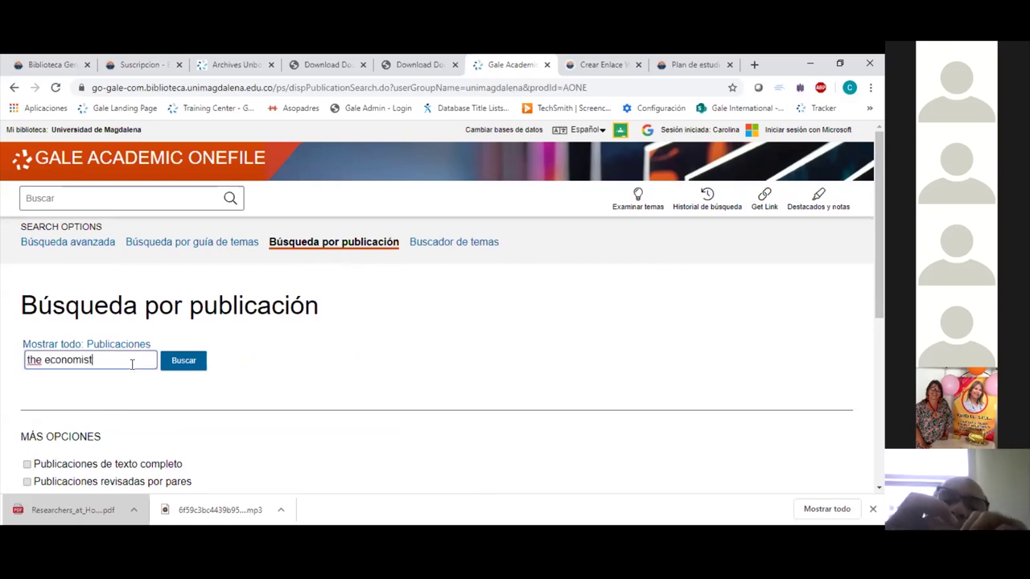
pyautogui.click(183, 362)
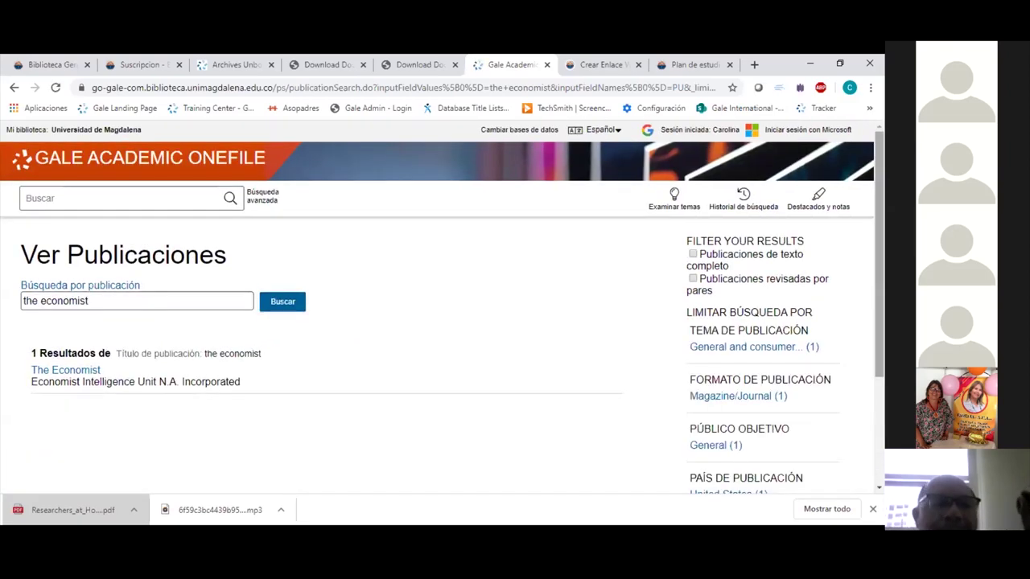
# Open The Economist's publication page and review its coverage dates, 2020 issue list and publication details
pyautogui.scroll(-2, 443, 306)
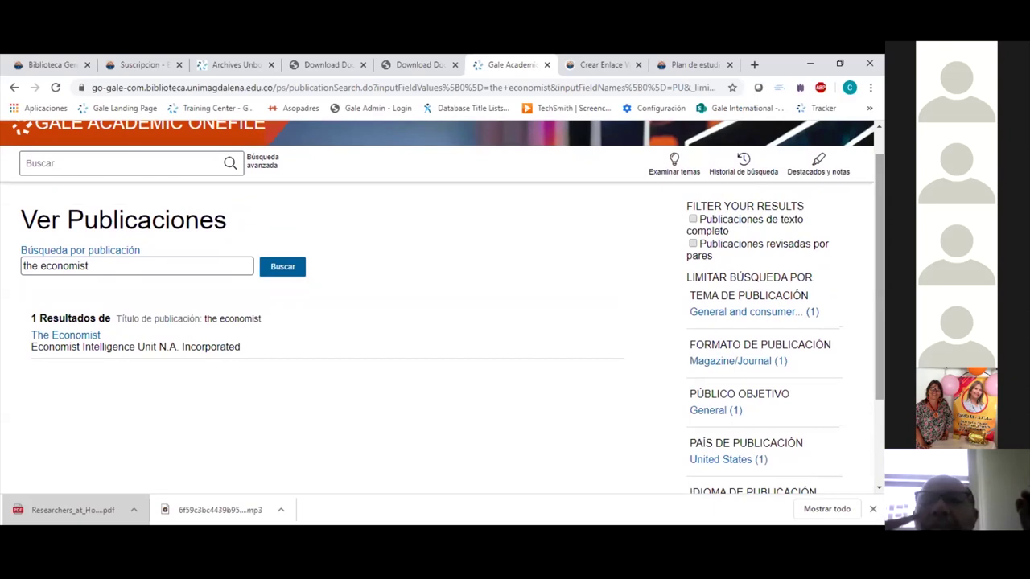
pyautogui.click(83, 341)
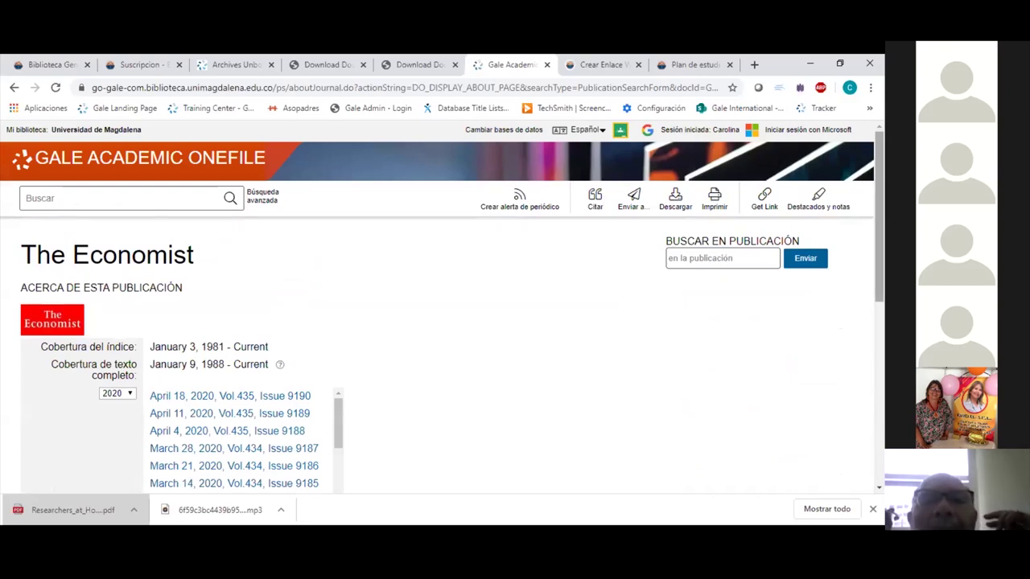
pyautogui.scroll(-2, 832, 239)
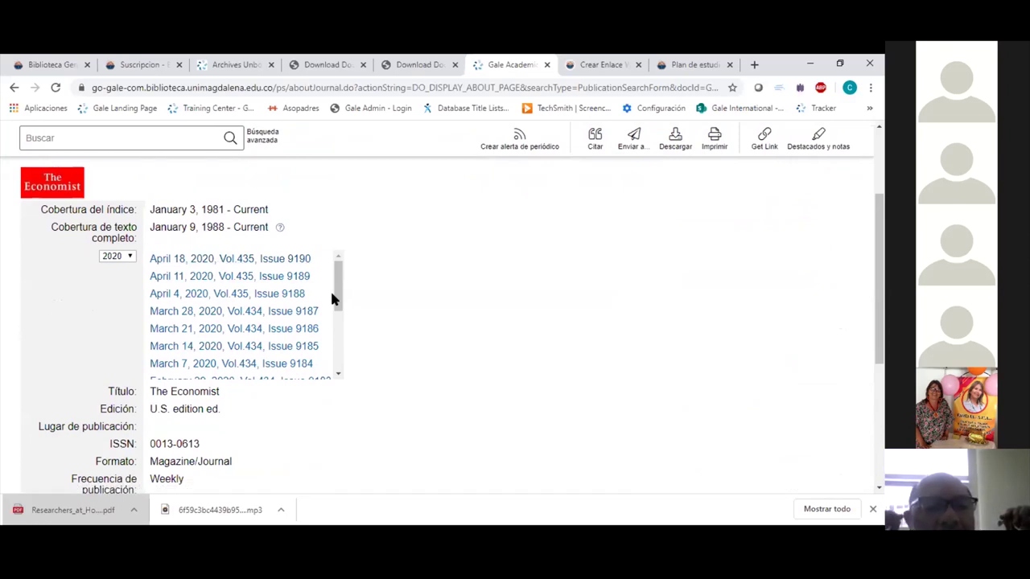
pyautogui.scroll(2, 880, 273)
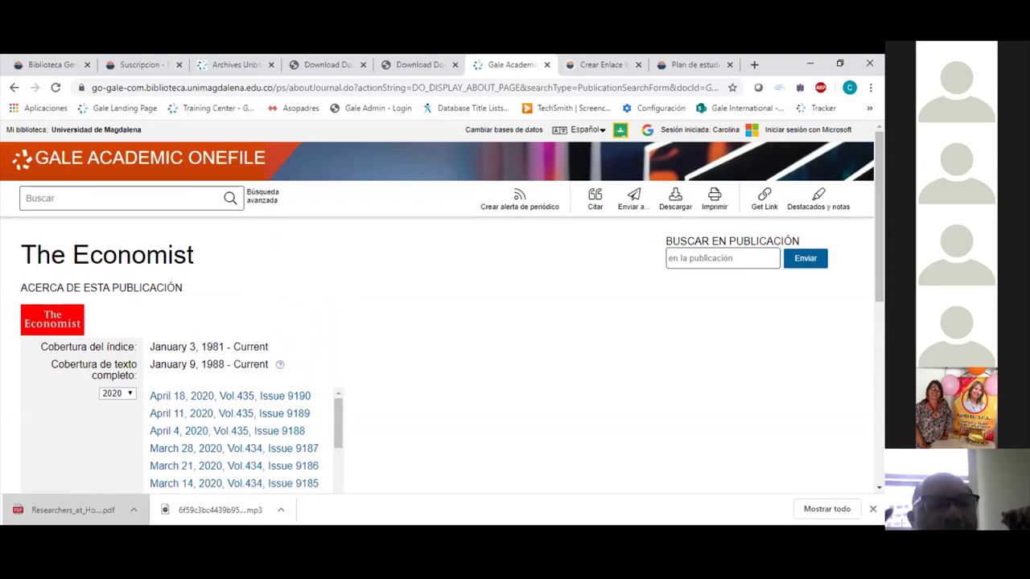
# Search within The Economist for "financial times"
pyautogui.click(712, 258)
pyautogui.write('finan')
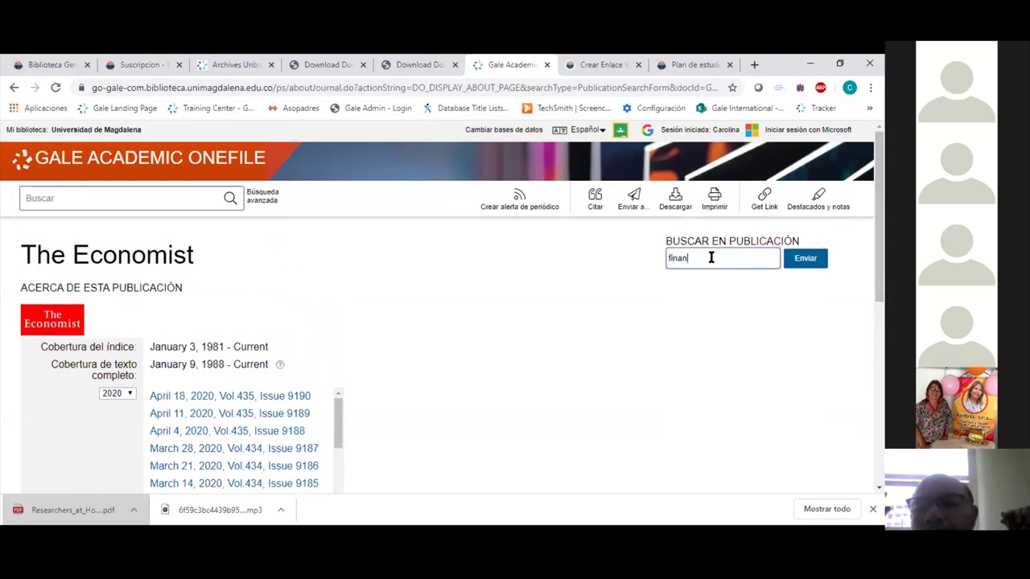
pyautogui.write('cial times')
pyautogui.press('Return')
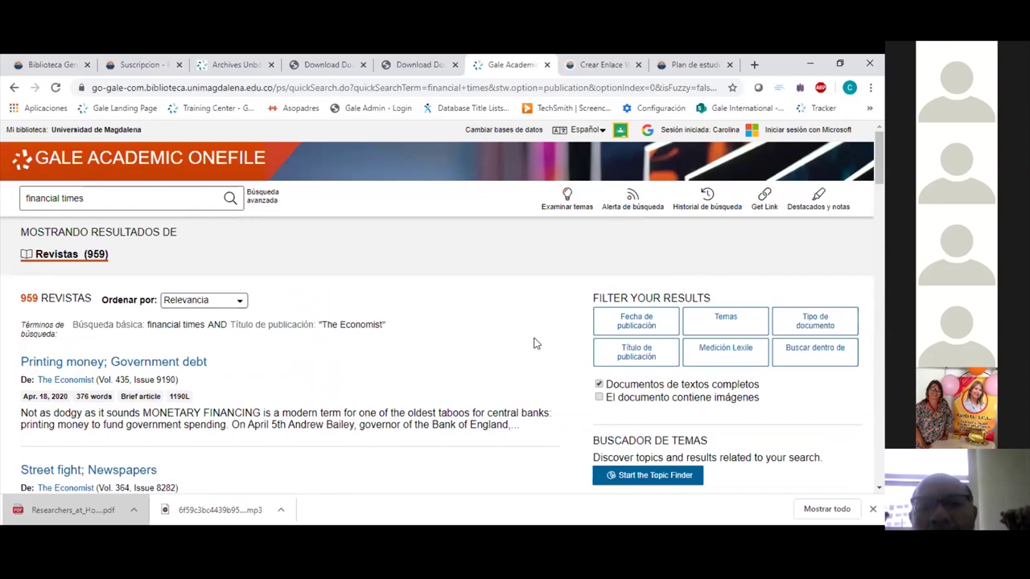
# Skim the "financial times" results from The Economist and return to the publication search in Gale Academic OneFile
pyautogui.scroll(-3, 437, 338)
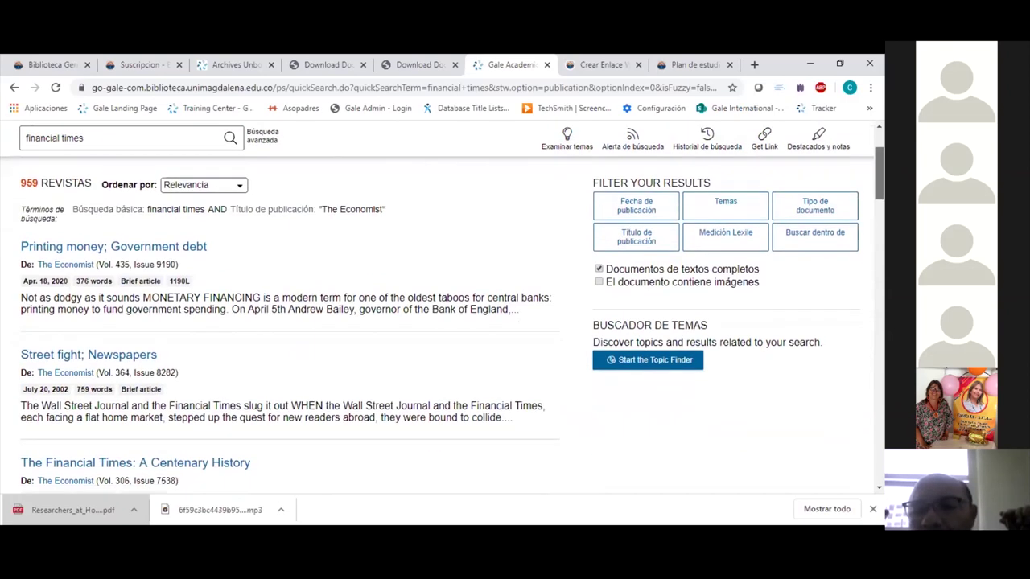
pyautogui.scroll(3, 437, 338)
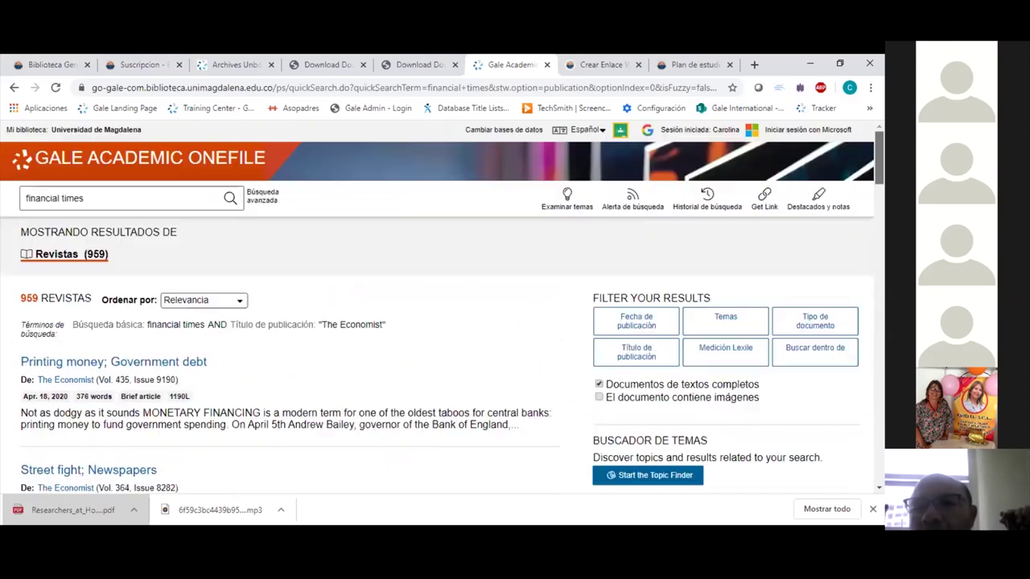
pyautogui.click(268, 199)
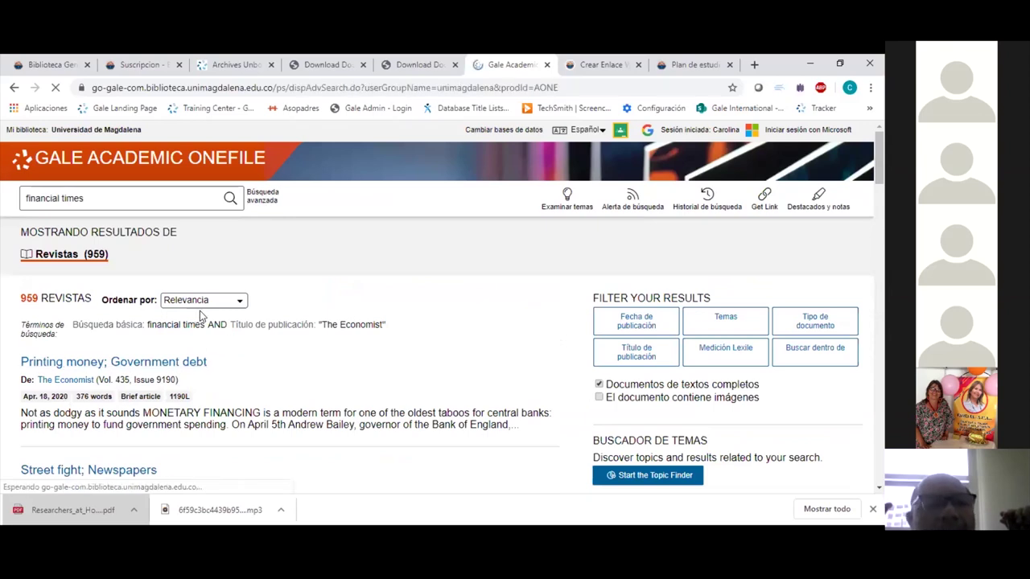
pyautogui.click(328, 244)
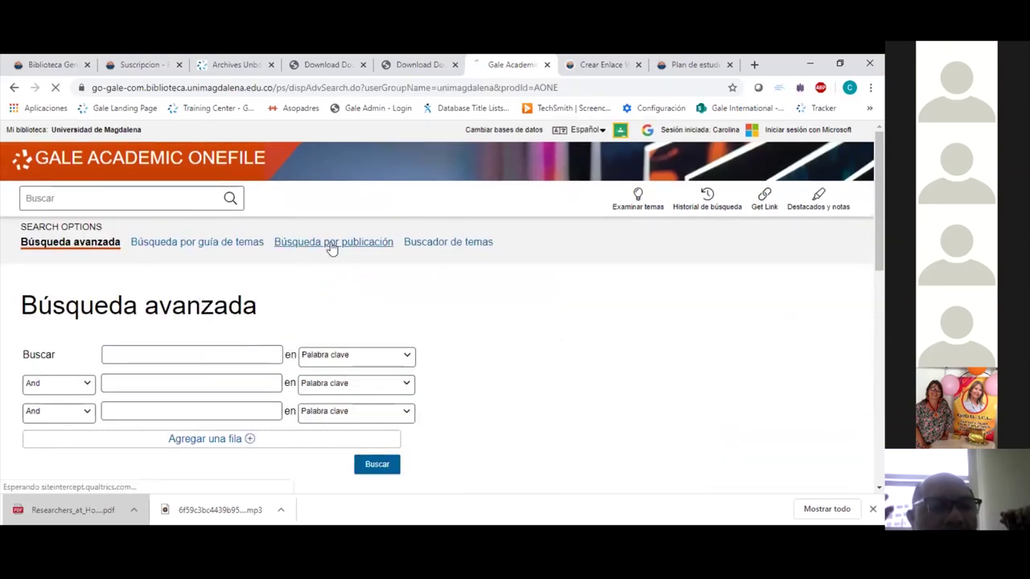
# Look up the suggested title "The Financial Times" in the publication search and open its publication page
pyautogui.click(124, 362)
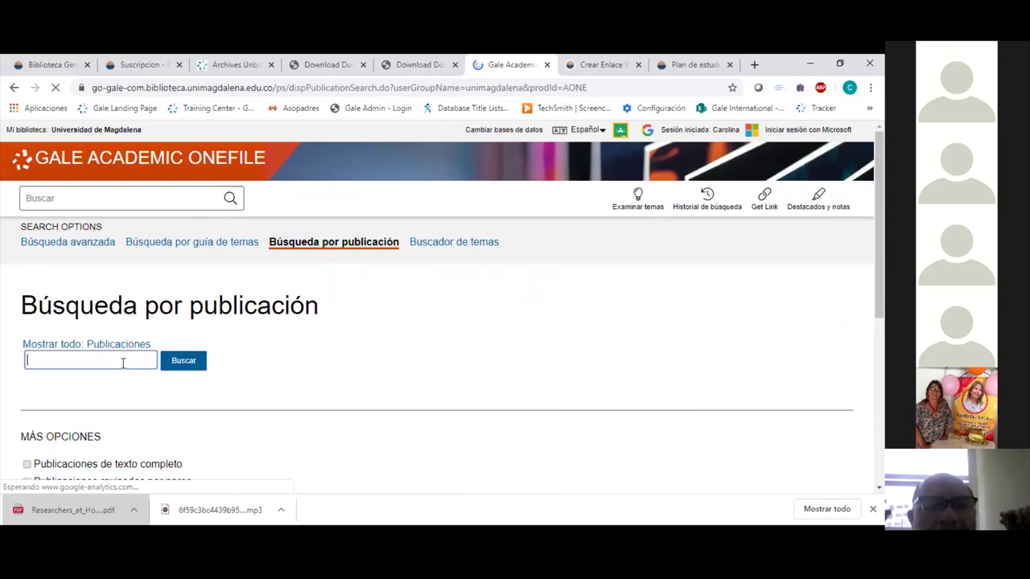
pyautogui.write('financi')
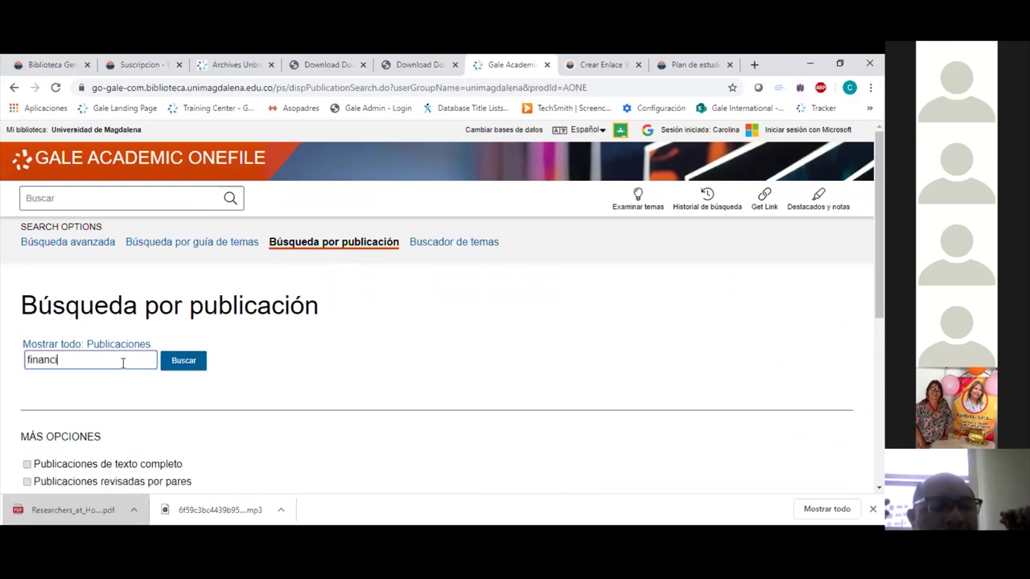
pyautogui.write('al times')
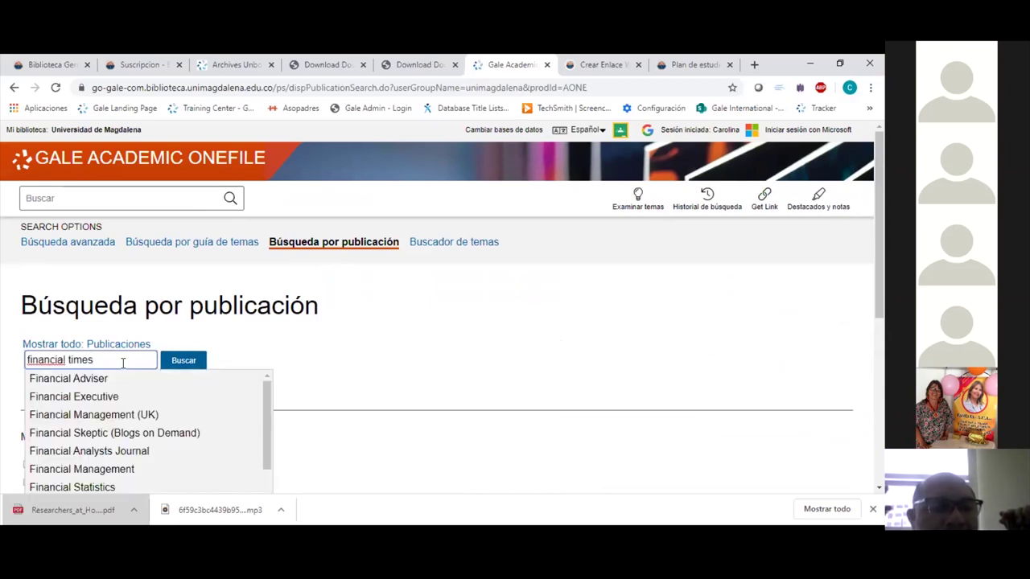
pyautogui.press('Down')
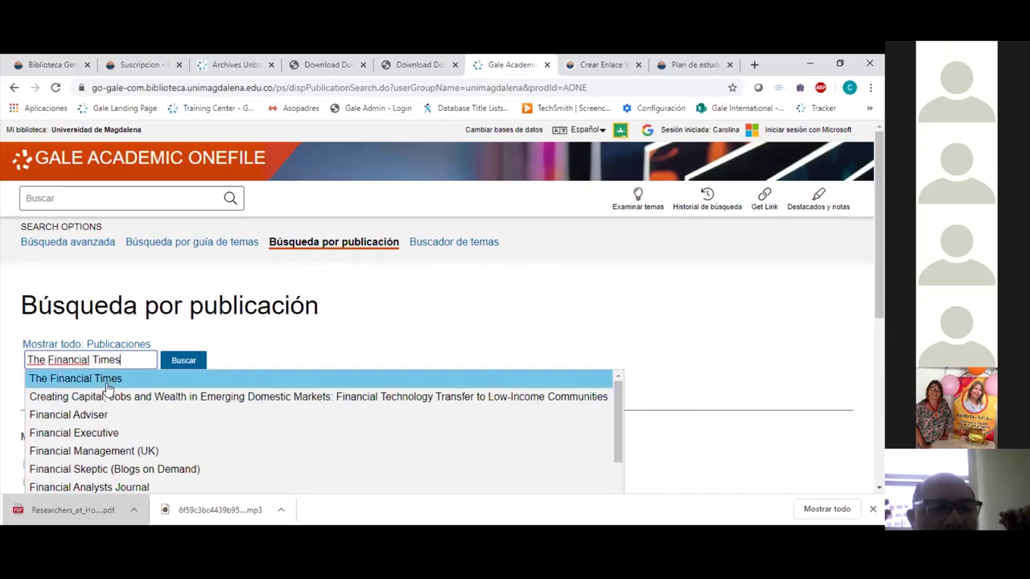
pyautogui.press('Return')
pyautogui.click(183, 361)
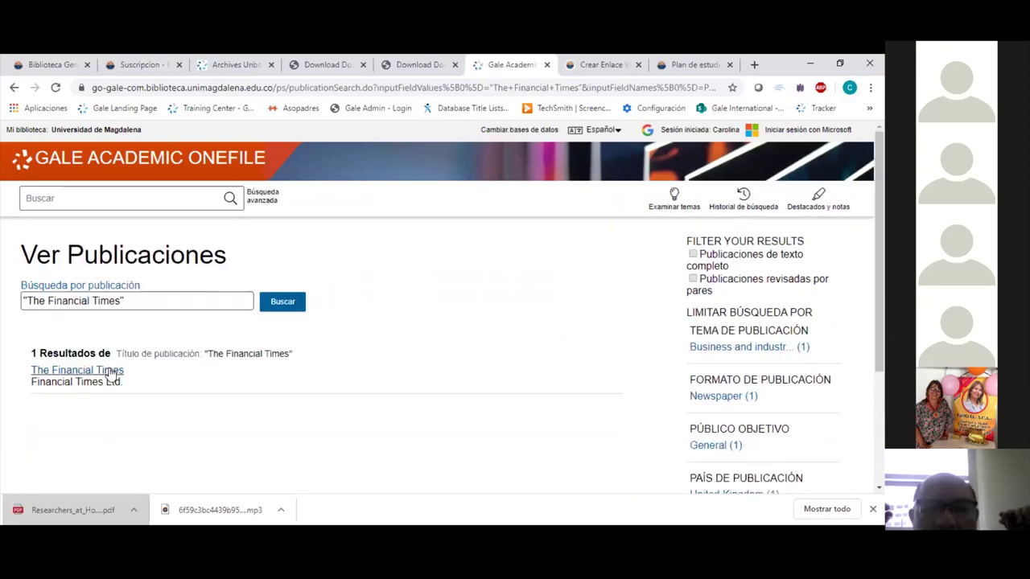
pyautogui.click(111, 374)
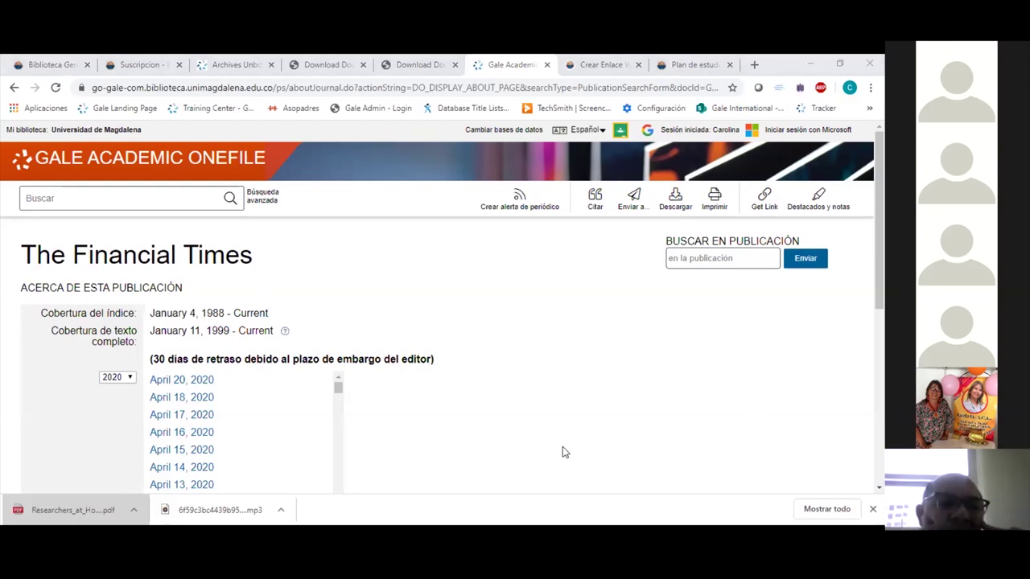
pyautogui.click(103, 90)
pyautogui.write('https://link.gale.com/apps/doc/A421006916/GPS?u=unimagdalena&sid=GPS&xid=98b0c94e')
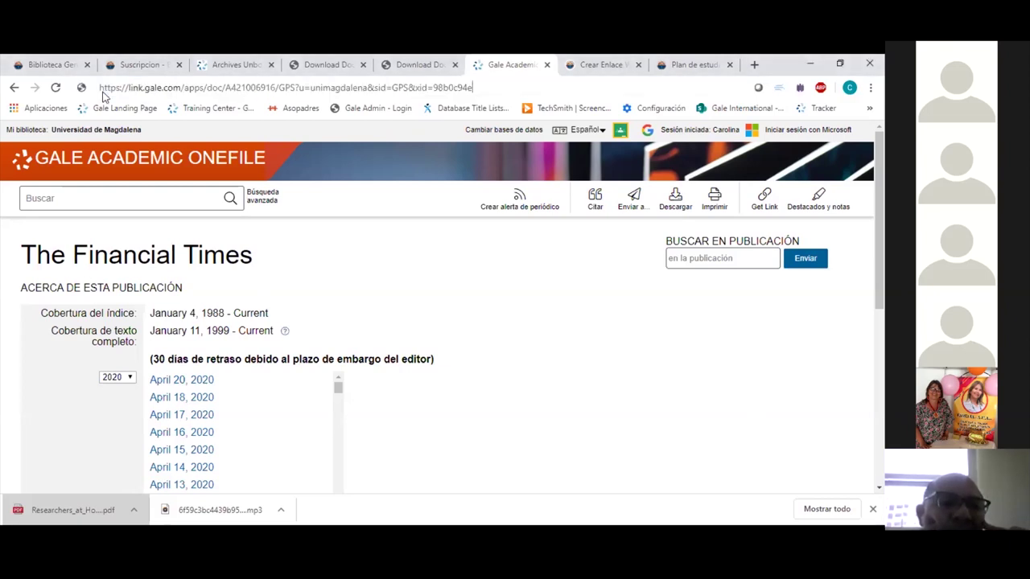
pyautogui.press('Return')
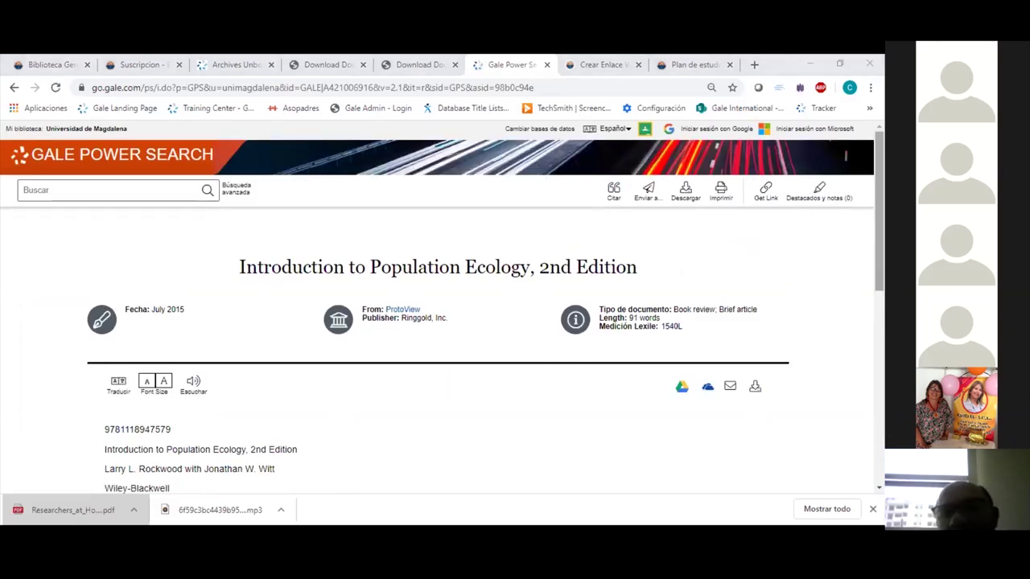
# Review the "Introduction to Population Ecology, 2nd Edition" record, including its book details, summary and source citation
pyautogui.scroll(-3, 442, 306)
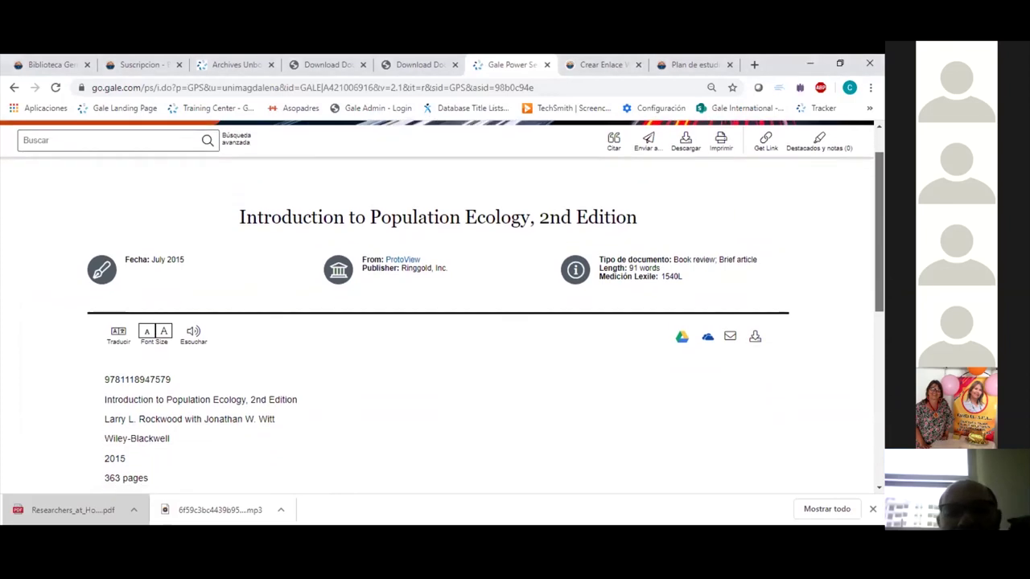
pyautogui.scroll(-3, 443, 306)
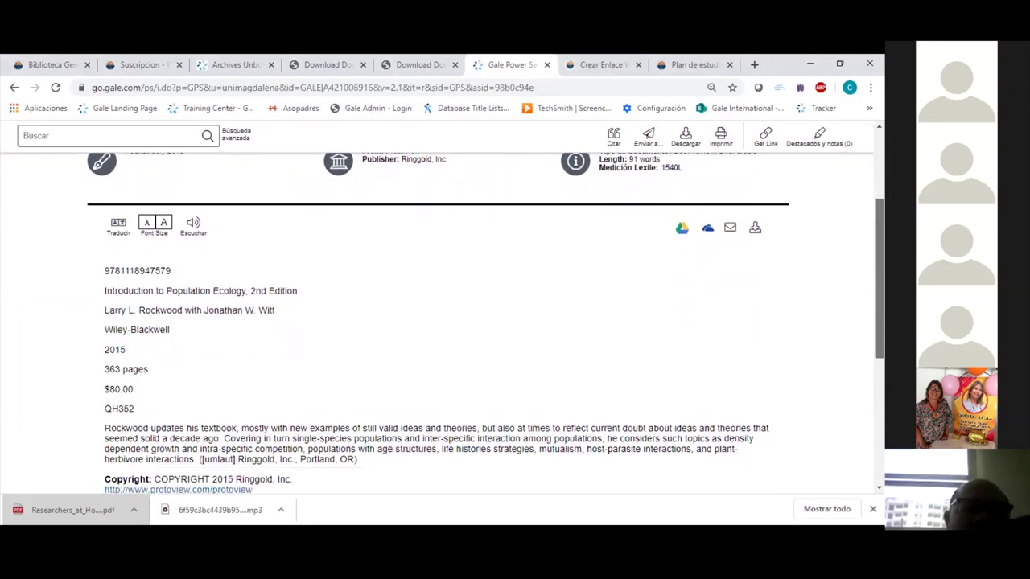
pyautogui.scroll(-1, 858, 361)
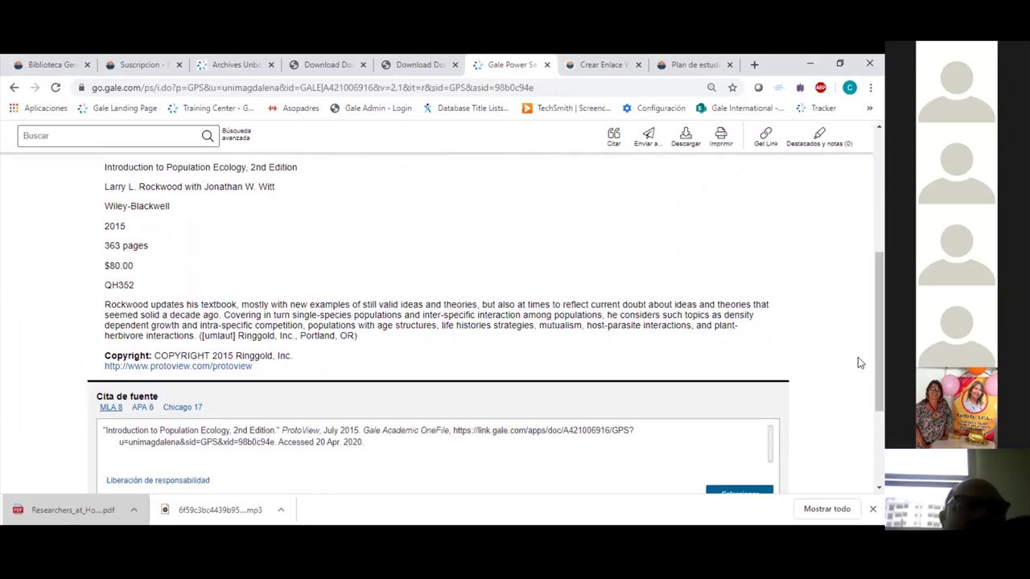
pyautogui.scroll(1, 705, 355)
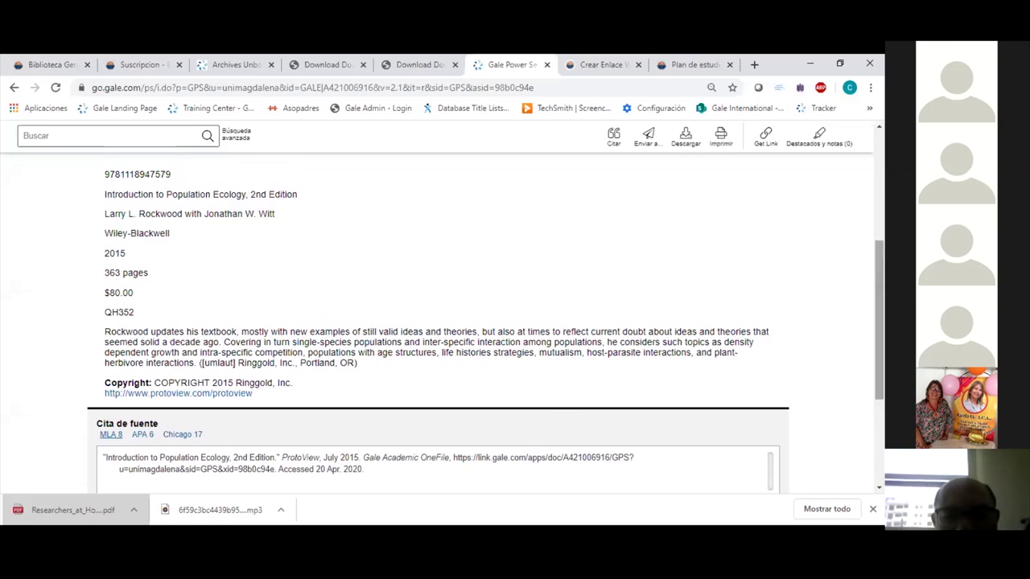
pyautogui.scroll(3, 483, 322)
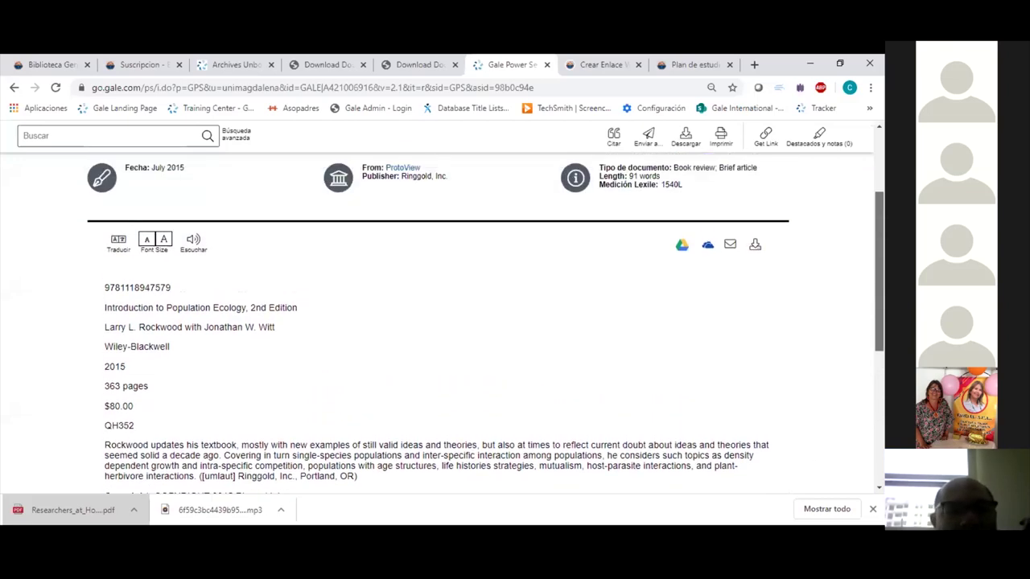
pyautogui.scroll(1, 483, 322)
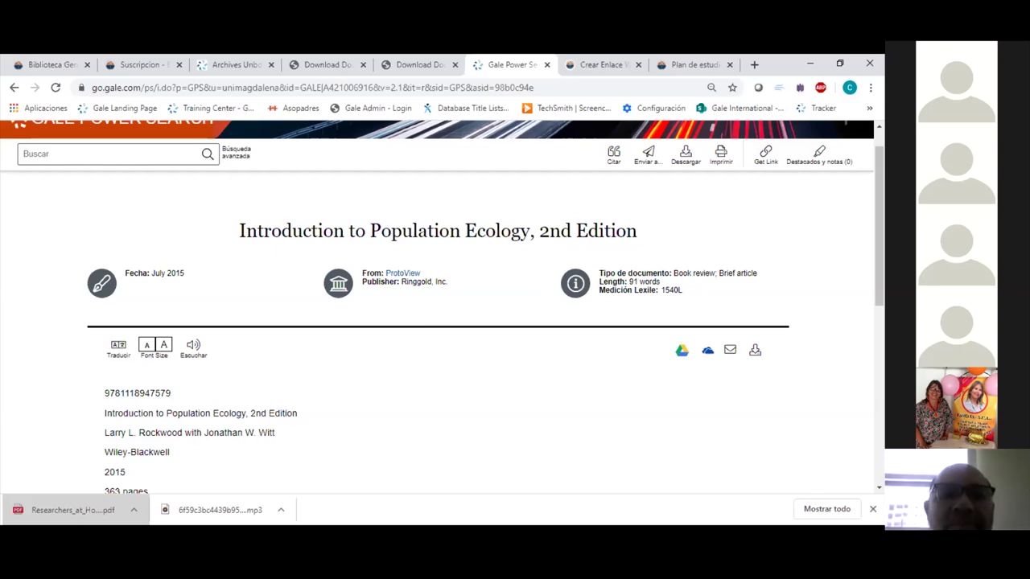
pyautogui.scroll(-2, 878, 233)
pyautogui.scroll(-2, 879, 242)
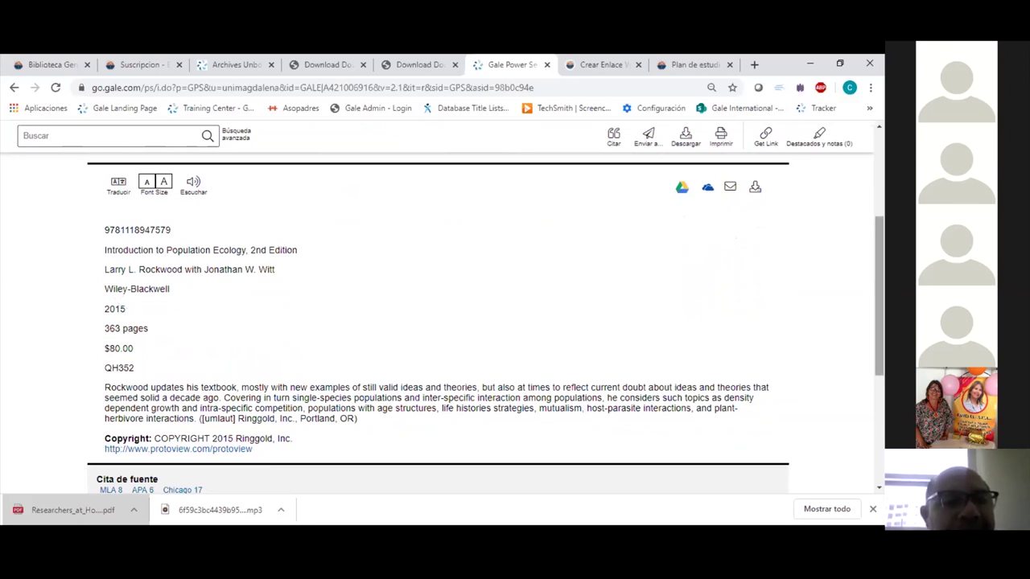
pyautogui.moveTo(879, 296); pyautogui.dragTo(880, 289)
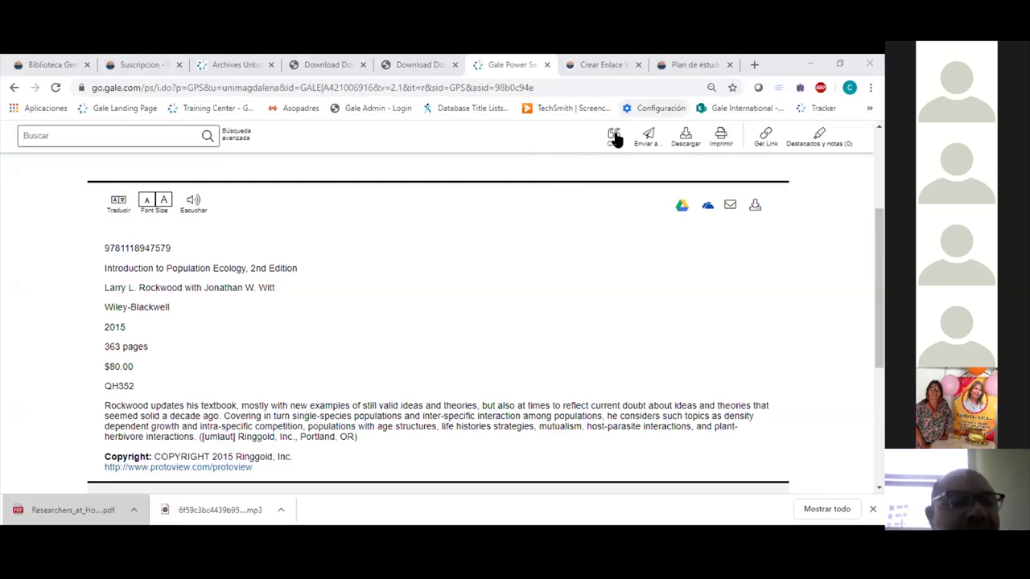
# Switch to the Blackboard course and review the web link form with its name and URL fields
pyautogui.click(601, 66)
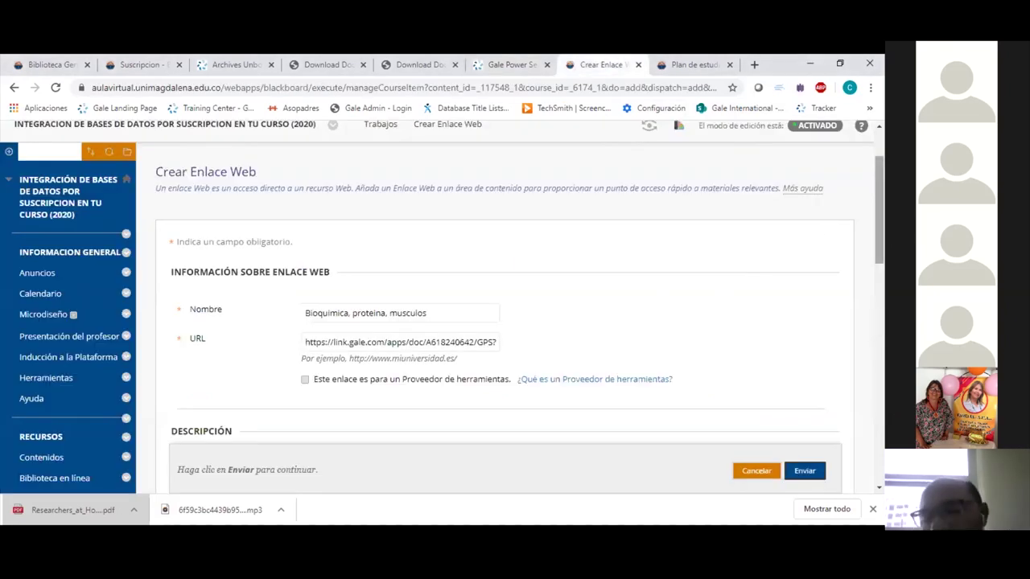
pyautogui.scroll(2, 515, 303)
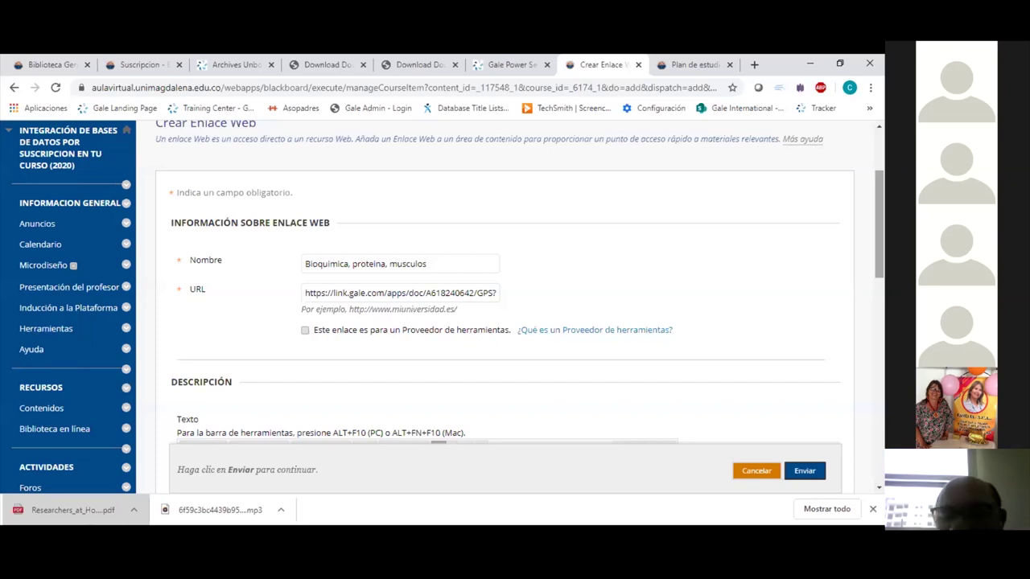
pyautogui.scroll(3, 302, 143)
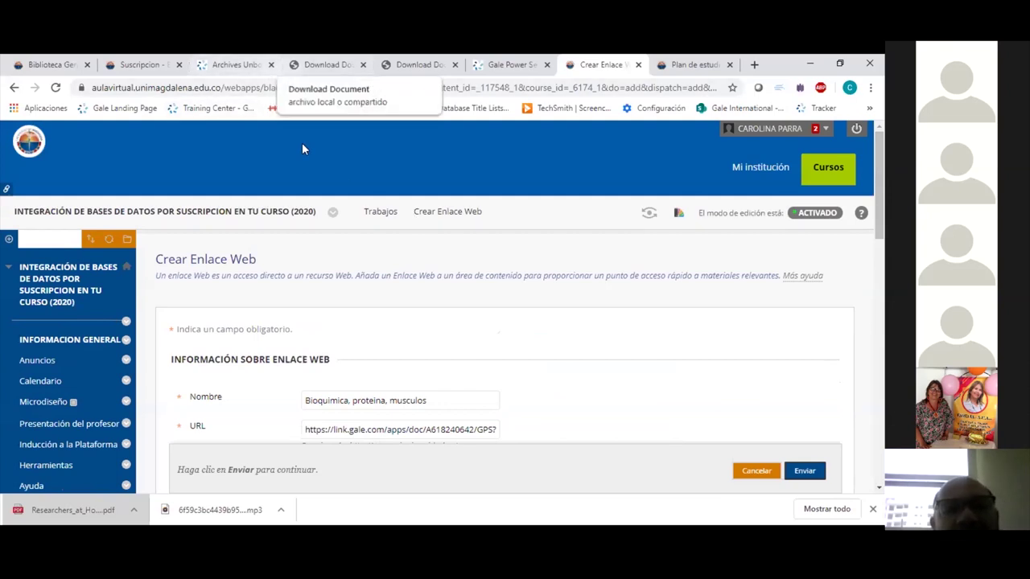
# Try to search Gale Power Search for "strategic planning" from the linked article, and close that page
pyautogui.click(495, 65)
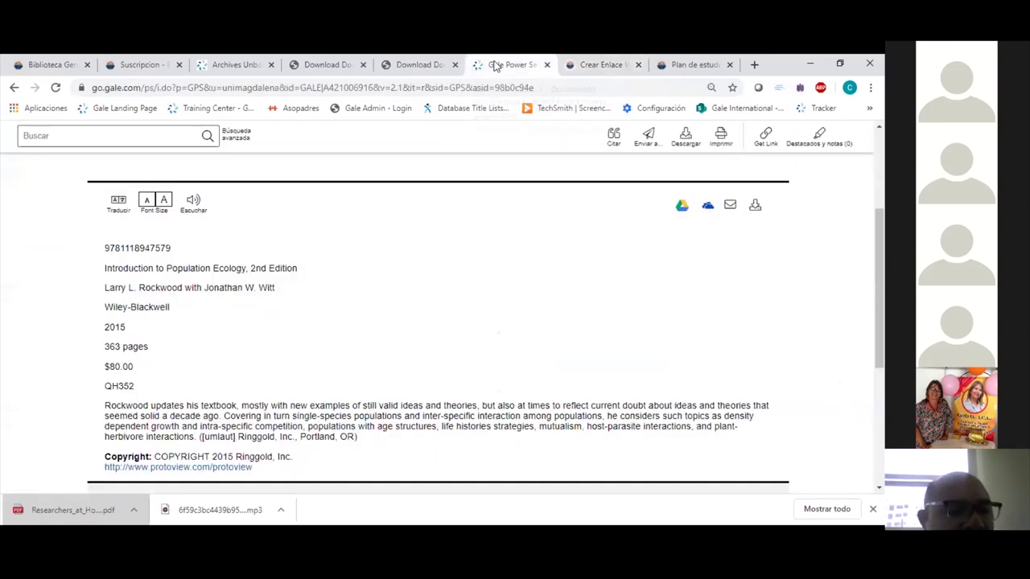
pyautogui.scroll(3, 243, 184)
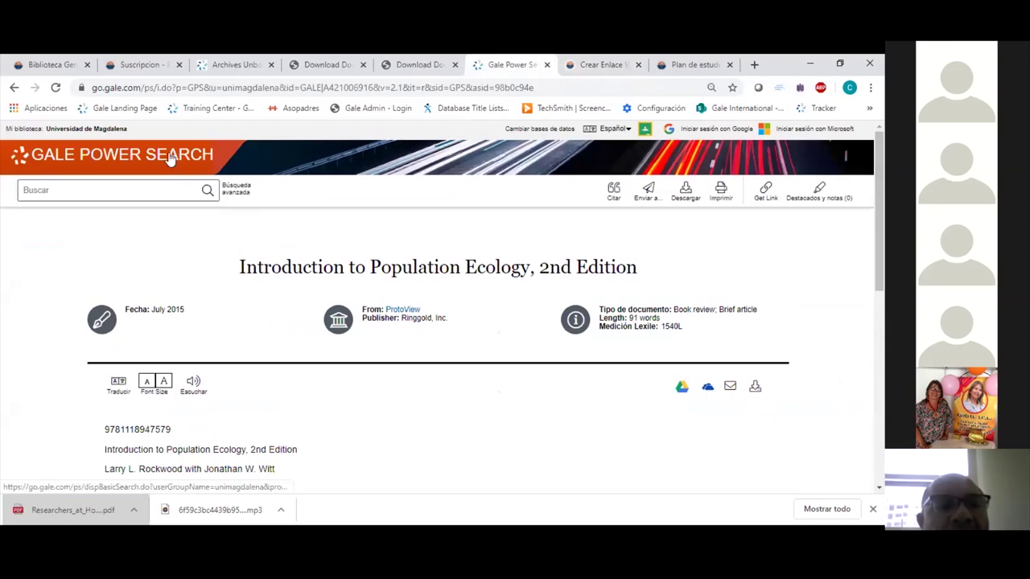
pyautogui.click(162, 190)
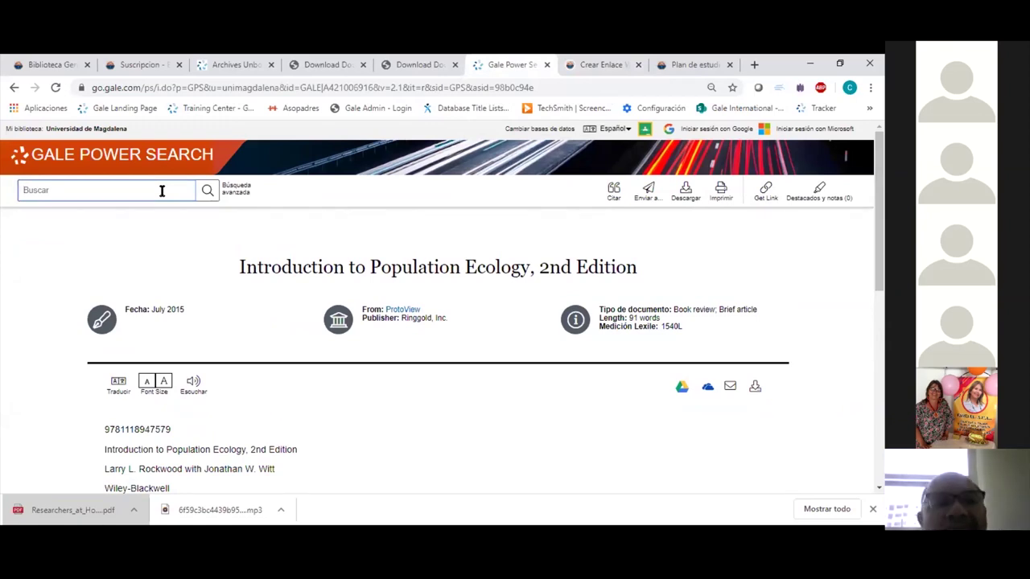
pyautogui.write('strat')
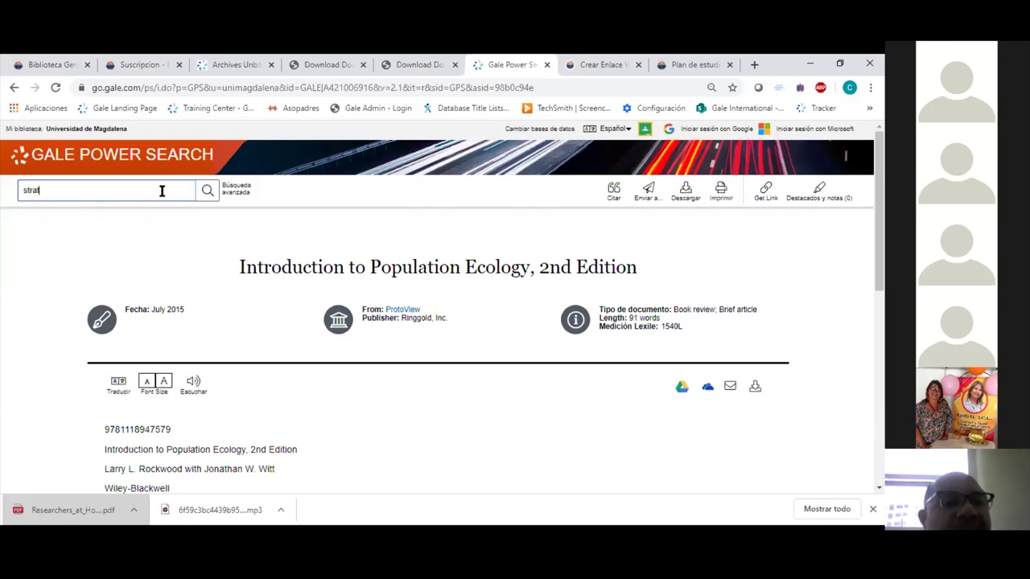
pyautogui.write('egic pl')
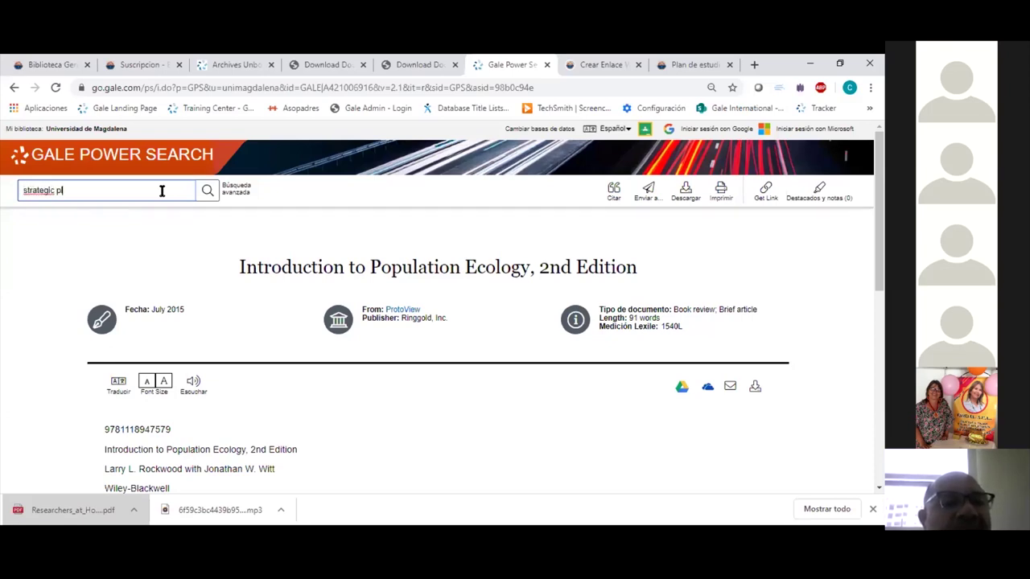
pyautogui.write('anning')
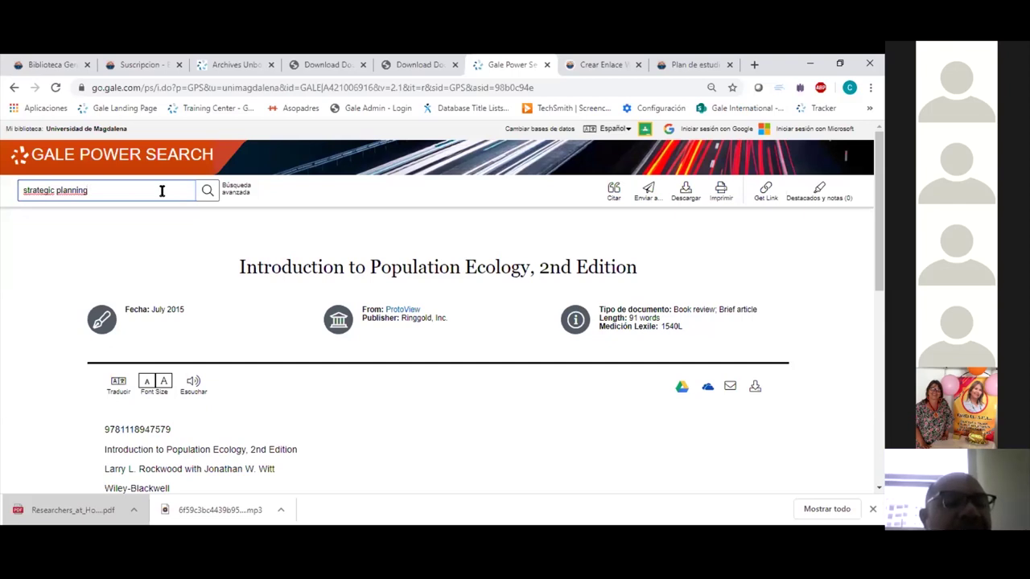
pyautogui.press('Return')
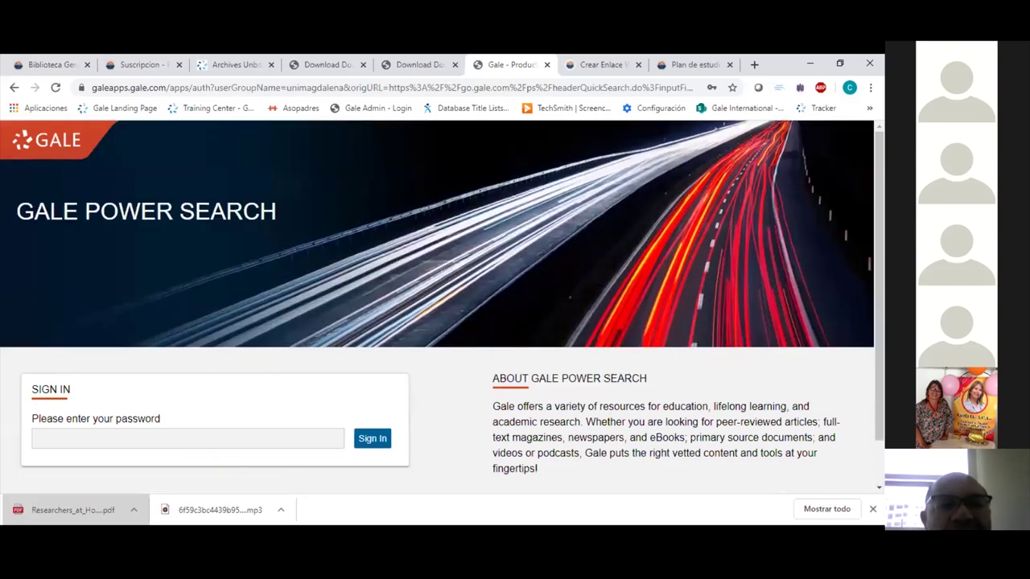
pyautogui.click(547, 64)
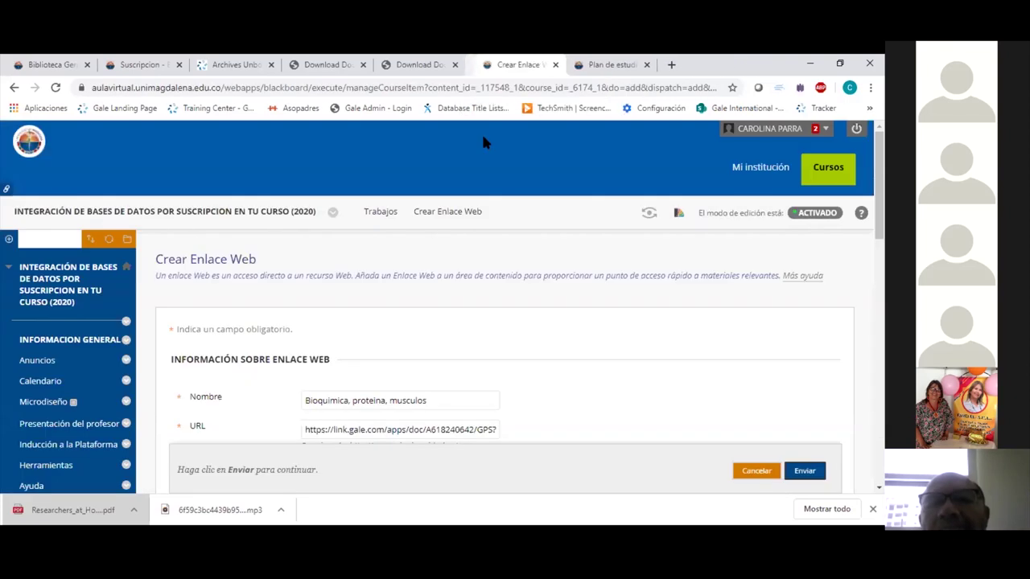
# Open the Gale databases from the library's subscription page and search the selected products for "strategic planning"
pyautogui.click(139, 67)
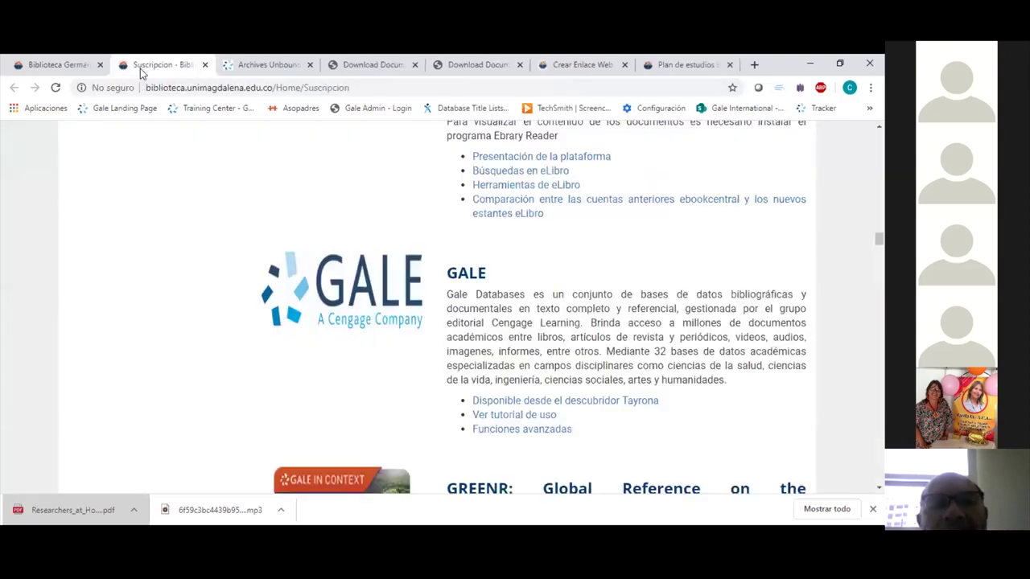
pyautogui.click(471, 282)
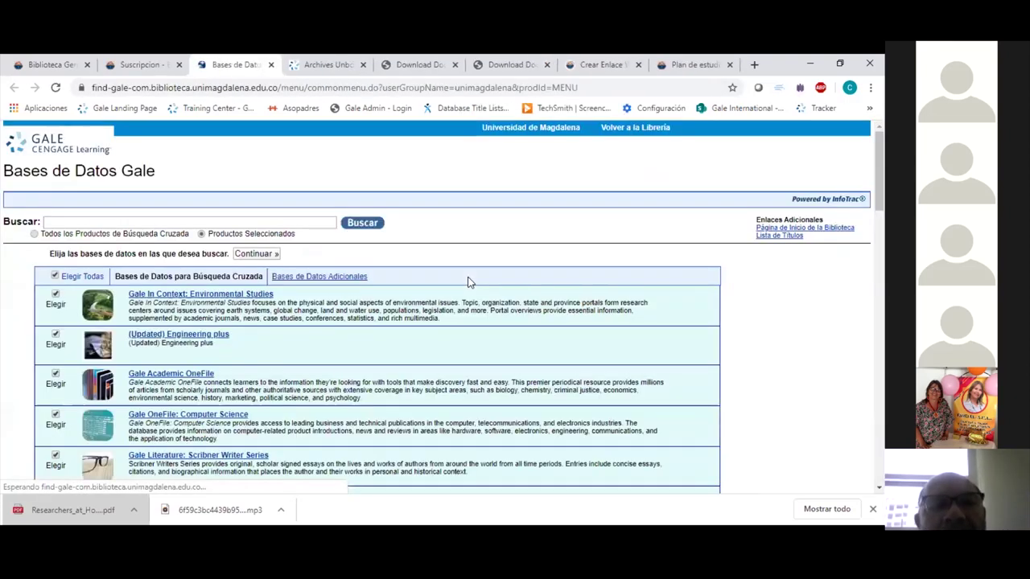
pyautogui.click(158, 222)
pyautogui.write('strategic')
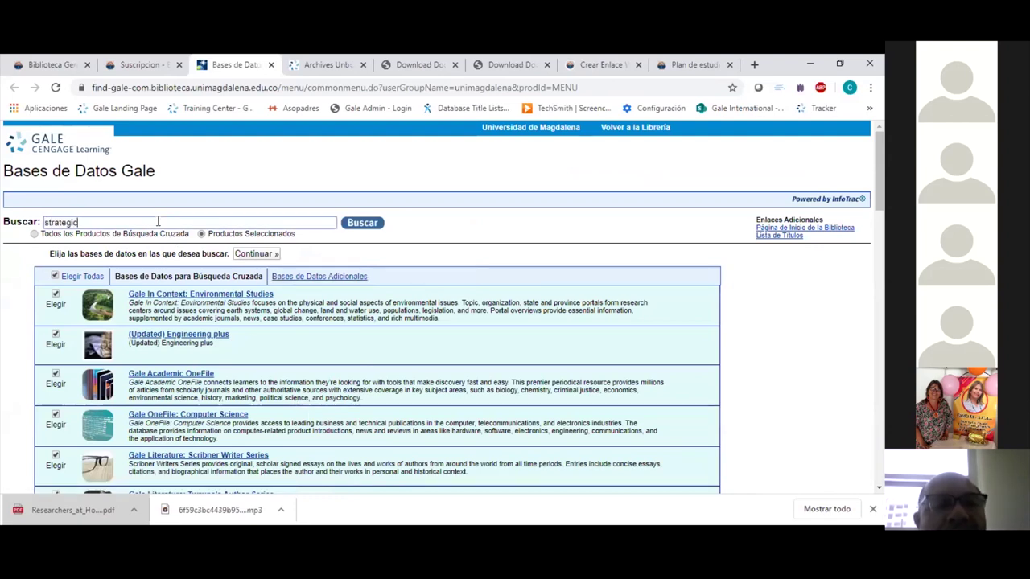
pyautogui.write(' planning')
pyautogui.press('Return')
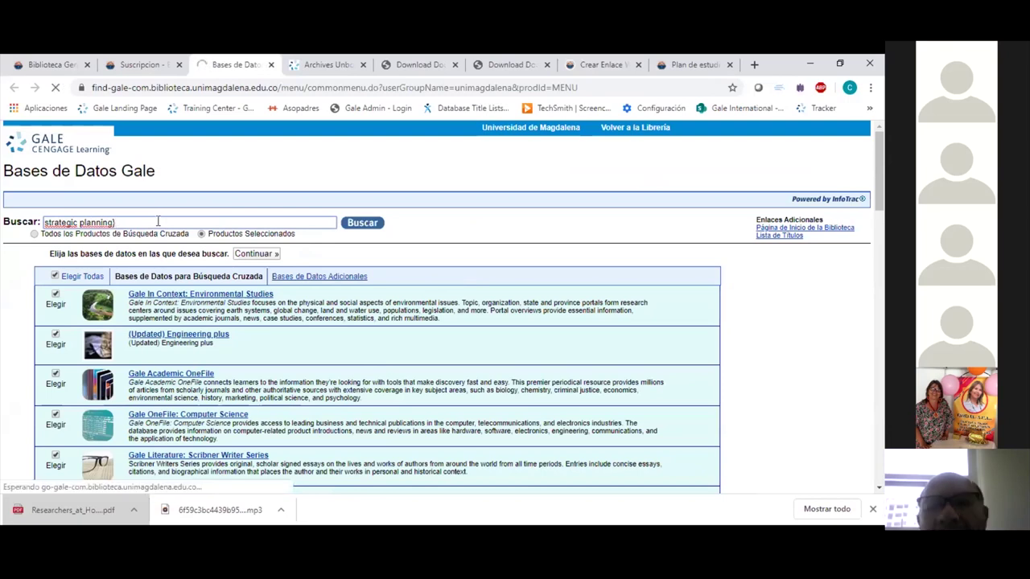
# Show the academic publications found for "strategic planning" in the selected databases and copy the link to that results page
pyautogui.click(361, 223)
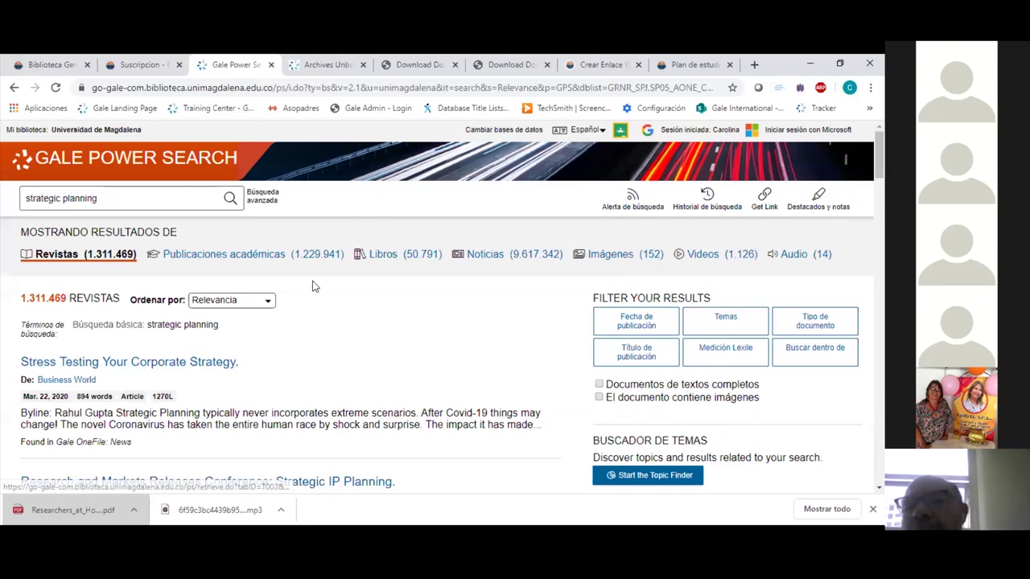
pyautogui.click(236, 259)
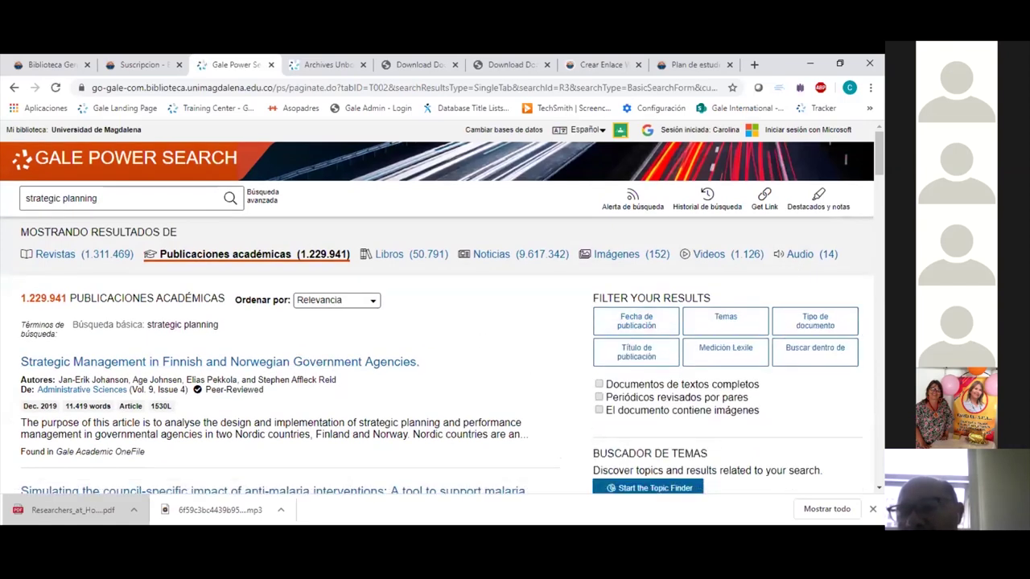
pyautogui.scroll(-2, 441, 307)
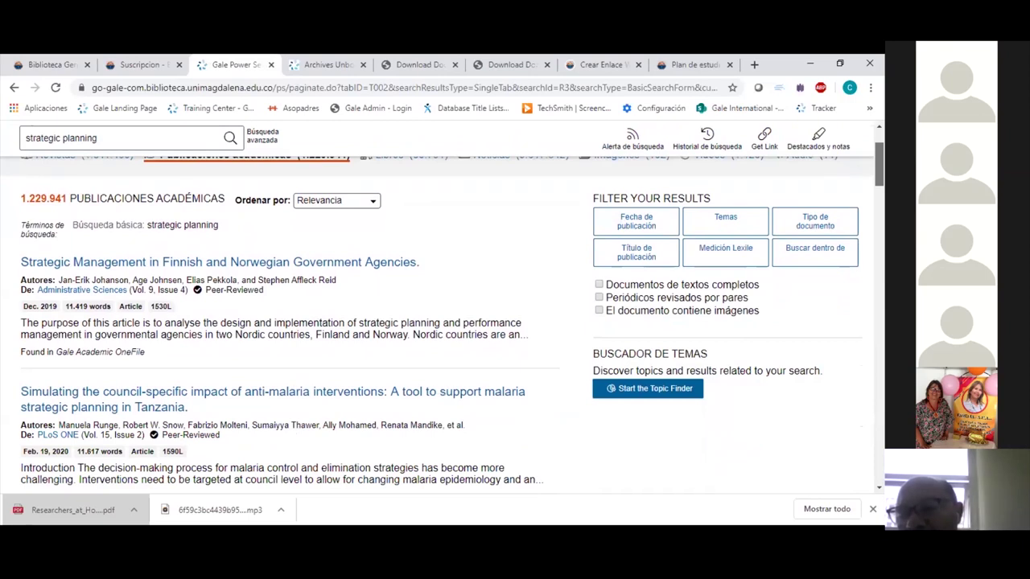
pyautogui.scroll(-2, 442, 322)
pyautogui.scroll(1, 441, 322)
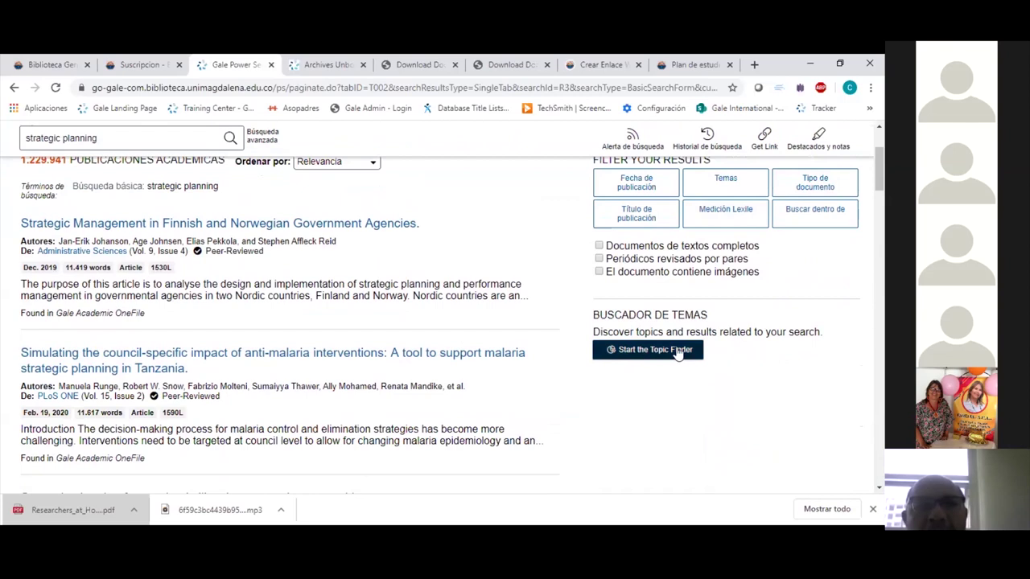
pyautogui.scroll(2, 748, 351)
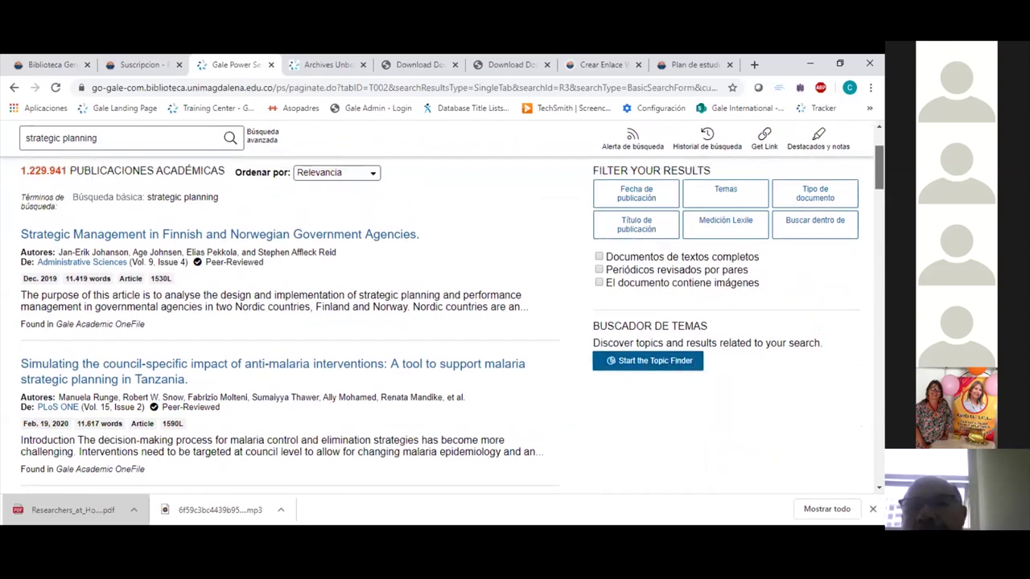
pyautogui.scroll(1, 442, 303)
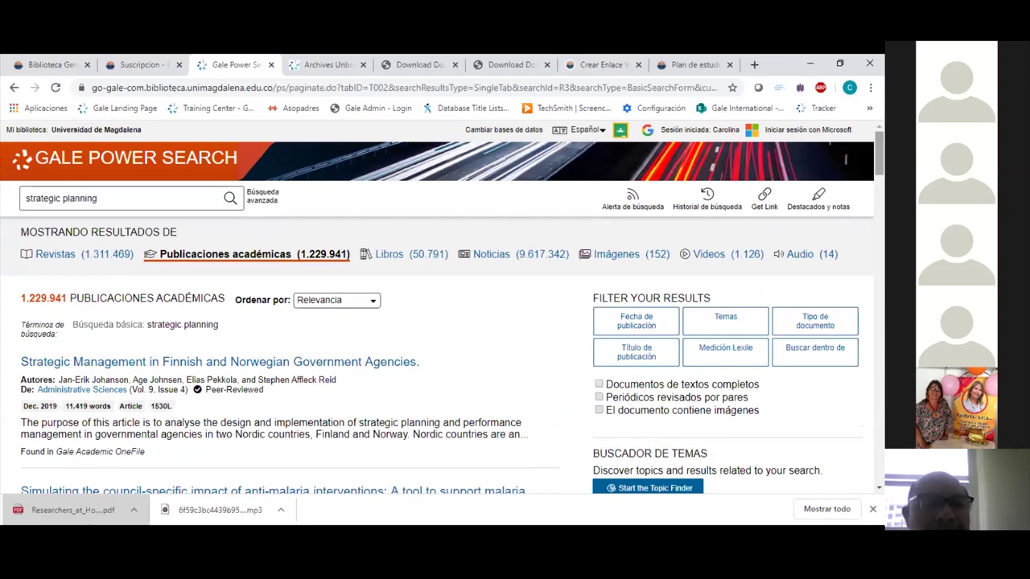
pyautogui.click(759, 204)
pyautogui.moveTo(263, 339); pyautogui.dragTo(246, 295)
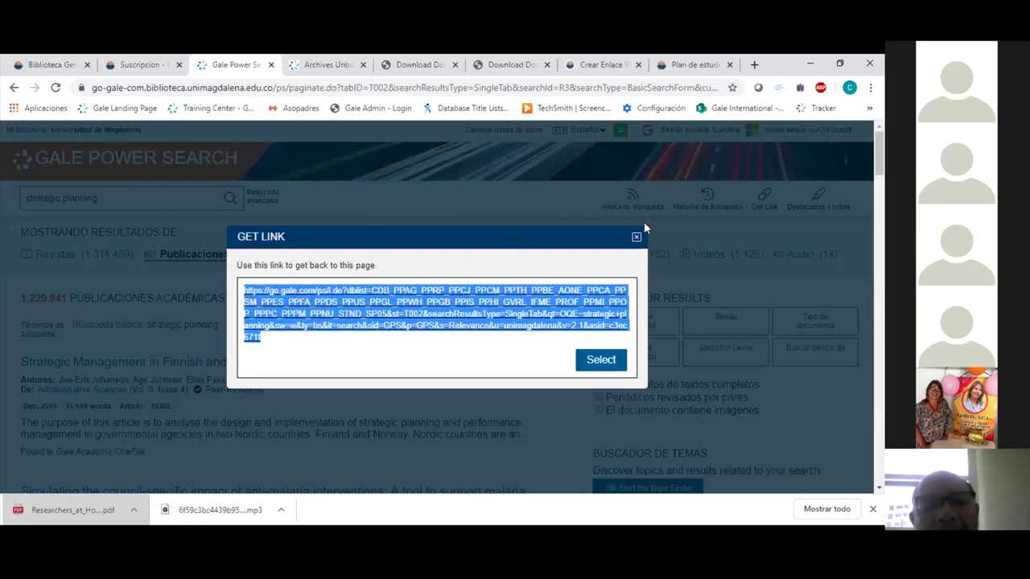
# Switch to the Blackboard course and submit the "Bioquimica, proteina, musculos" web link with its default display options
pyautogui.click(595, 65)
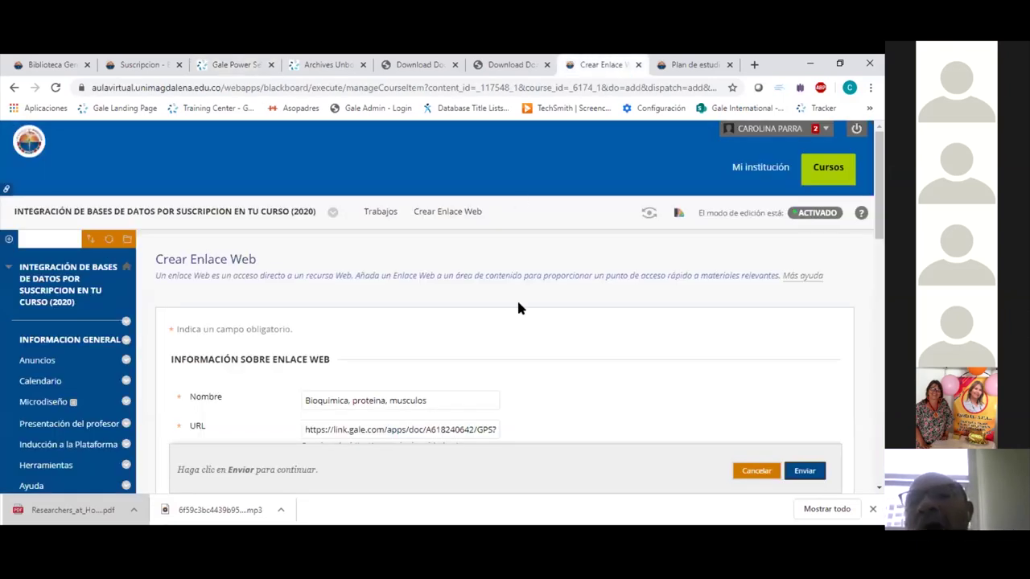
pyautogui.scroll(-15, 505, 322)
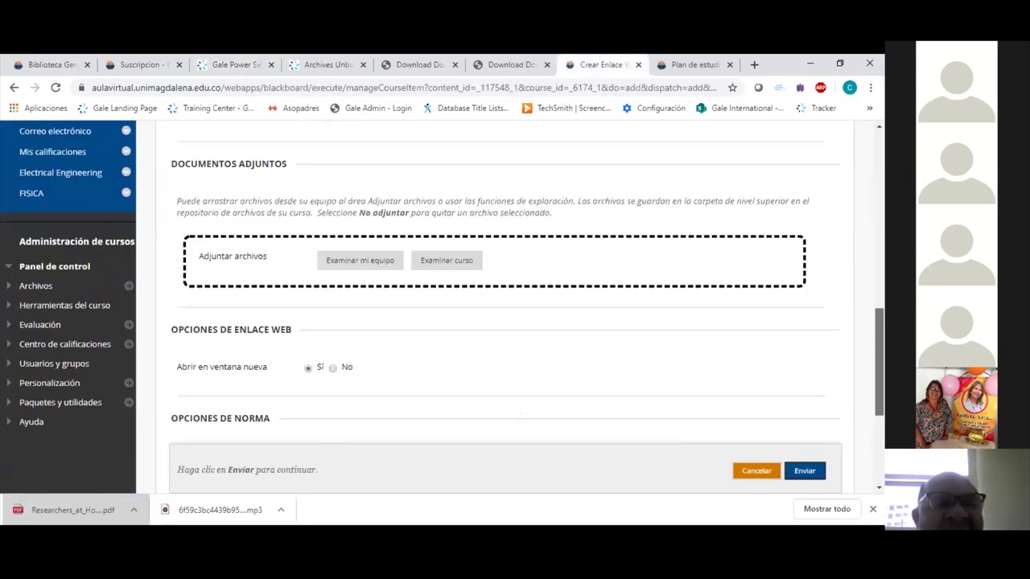
pyautogui.scroll(-3, 505, 306)
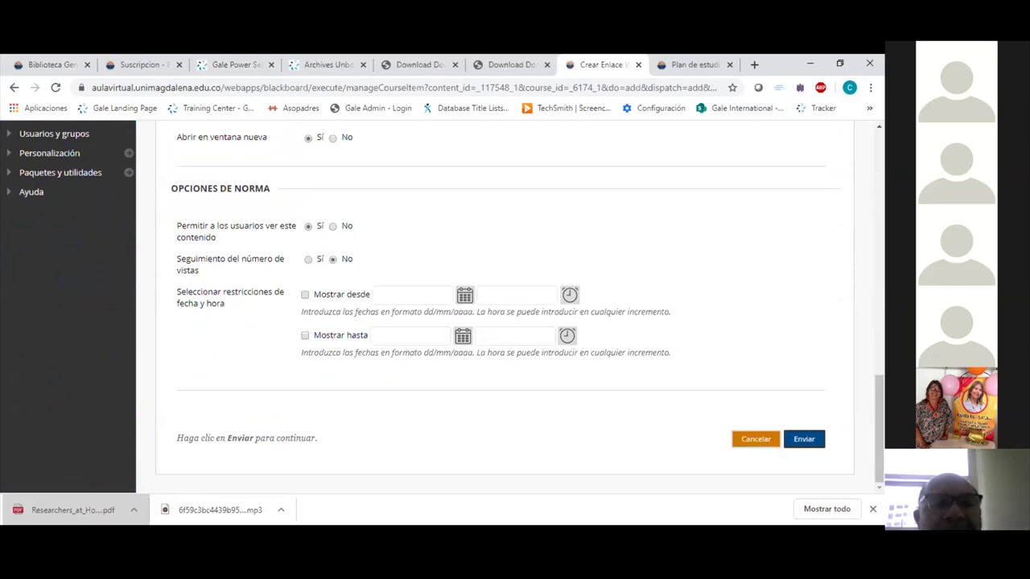
pyautogui.click(807, 439)
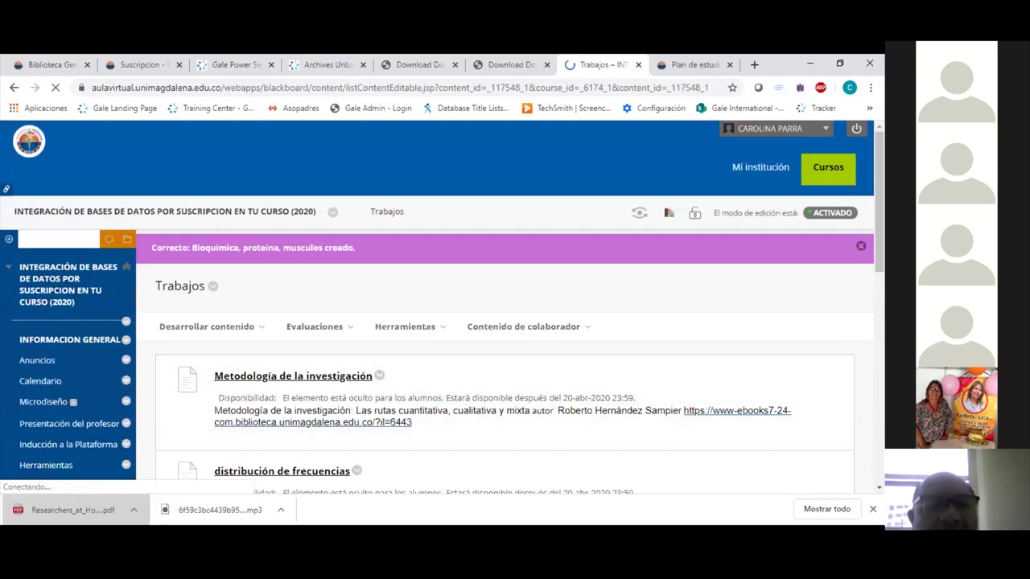
pyautogui.scroll(-2, 443, 306)
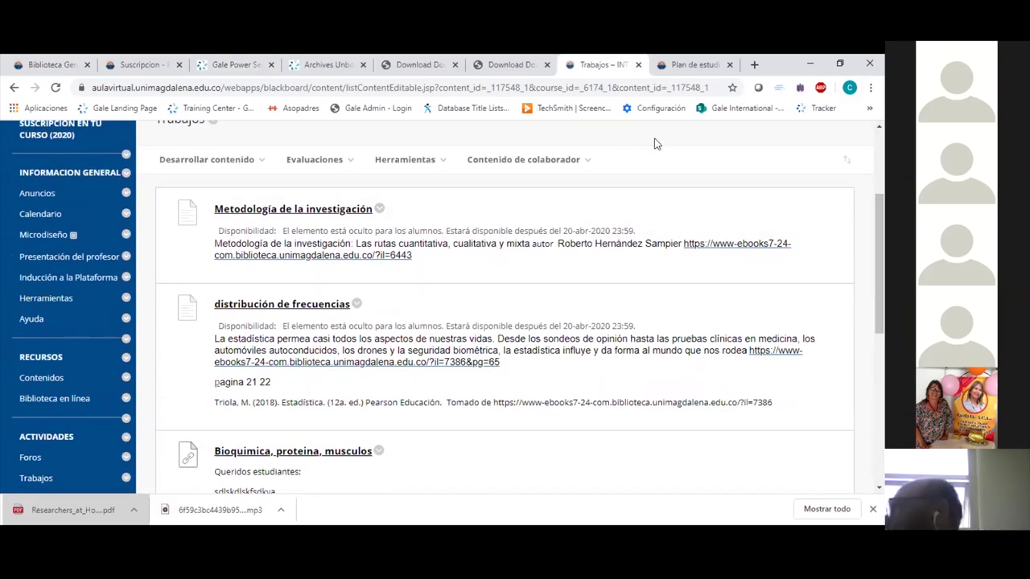
# Return to Gale Power Search, dismiss the link window and show the news results for "strategic planning"
pyautogui.click(233, 64)
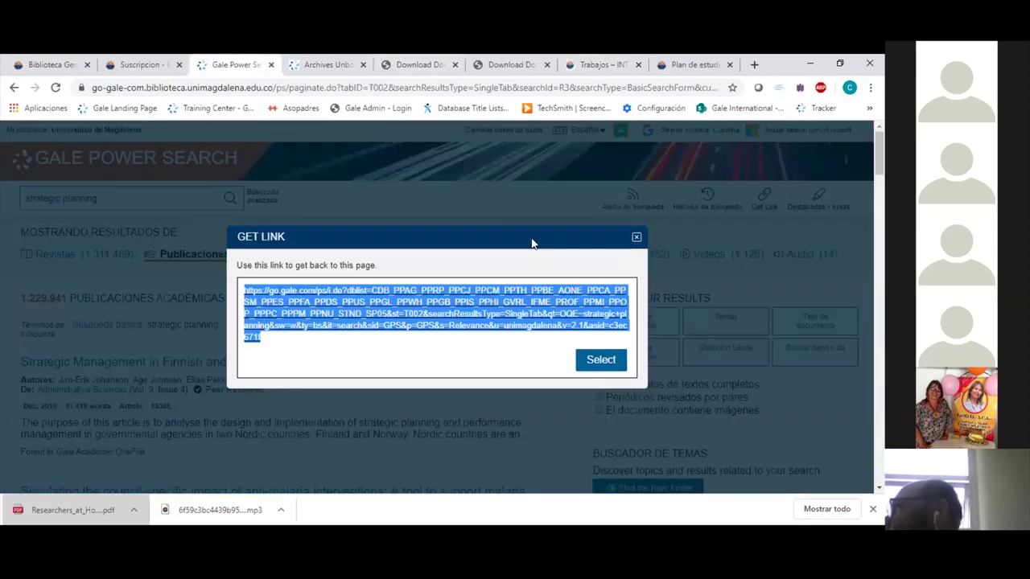
pyautogui.click(637, 236)
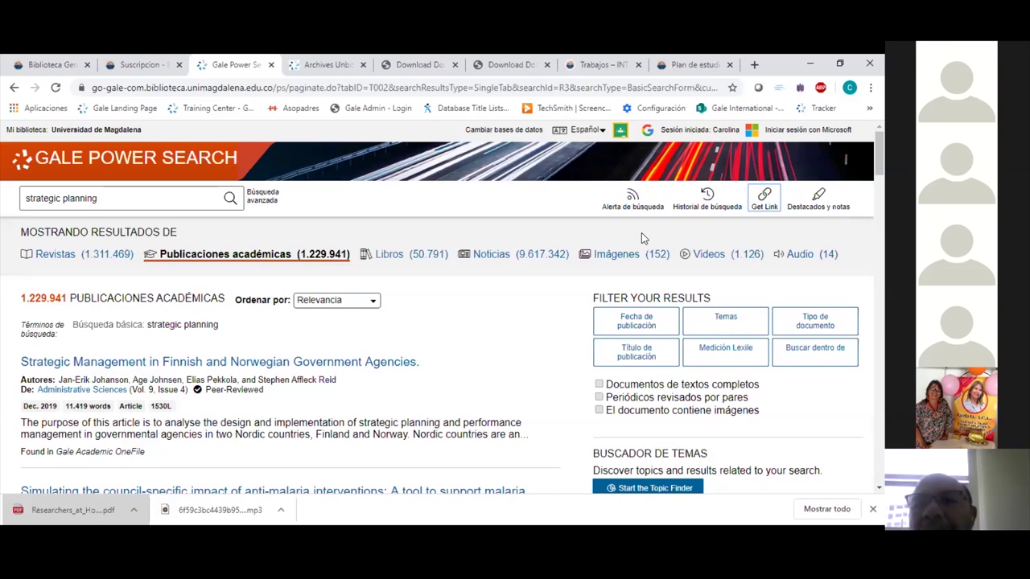
pyautogui.click(513, 254)
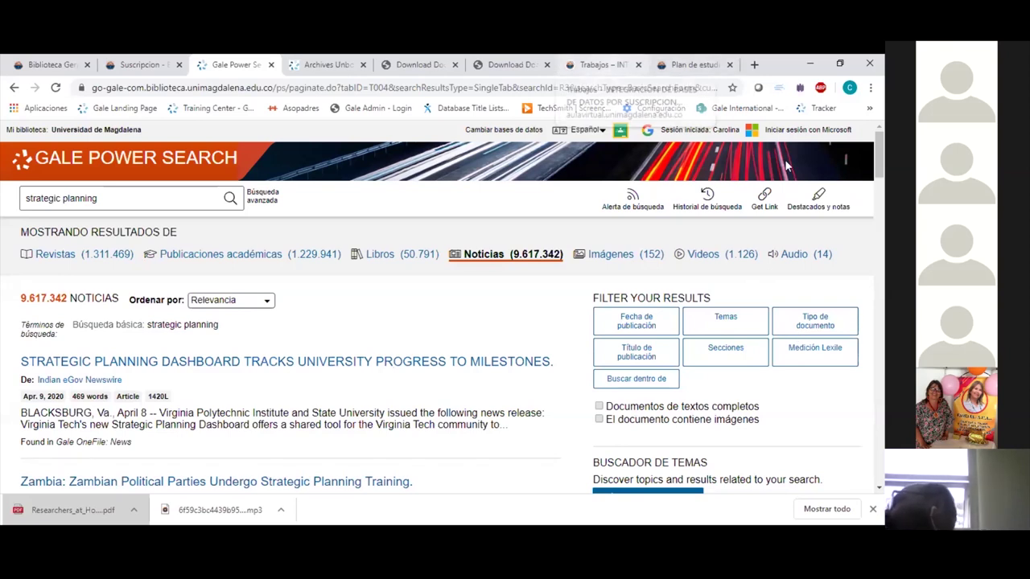
# Switch back to the Blackboard course and start a new web link in the Trabajos content area
pyautogui.hotkey('ctrl', '7')
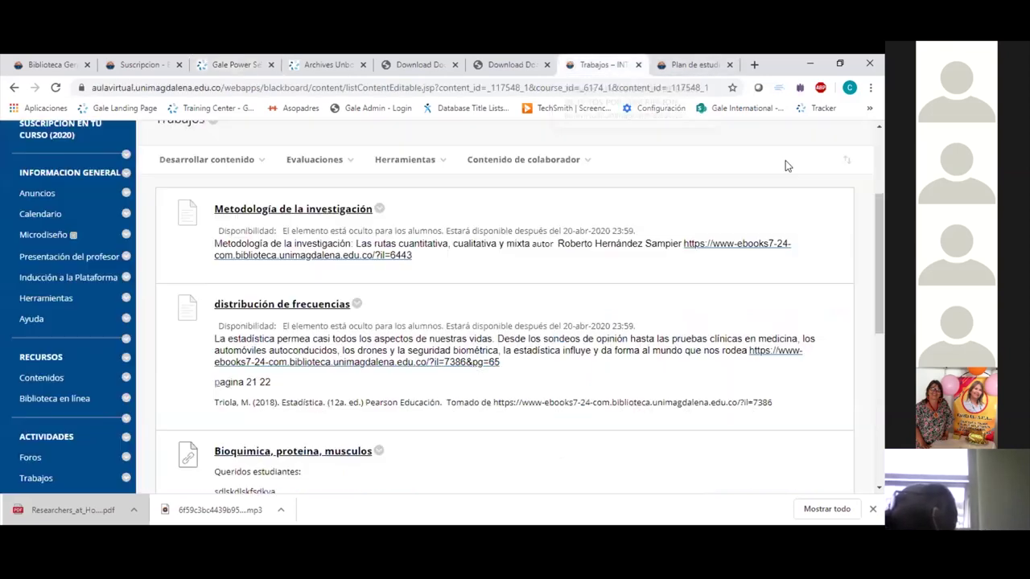
pyautogui.scroll(2, 443, 306)
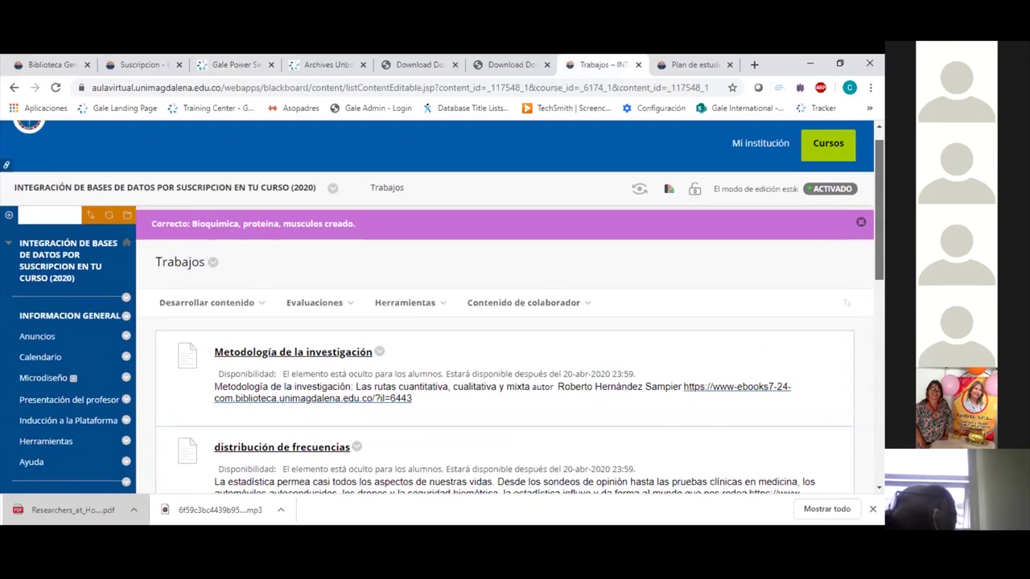
pyautogui.scroll(-1, 254, 206)
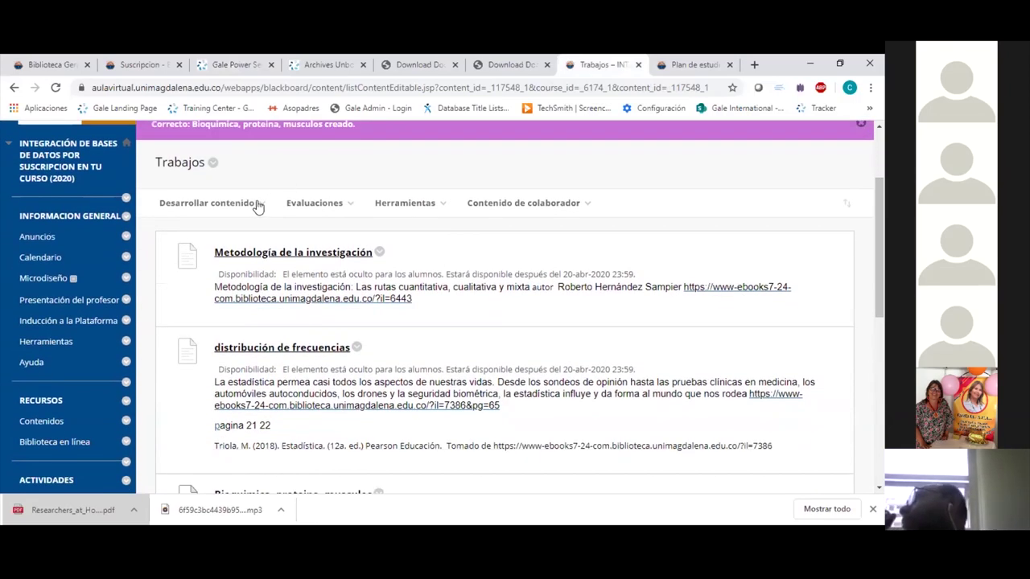
pyautogui.click(255, 206)
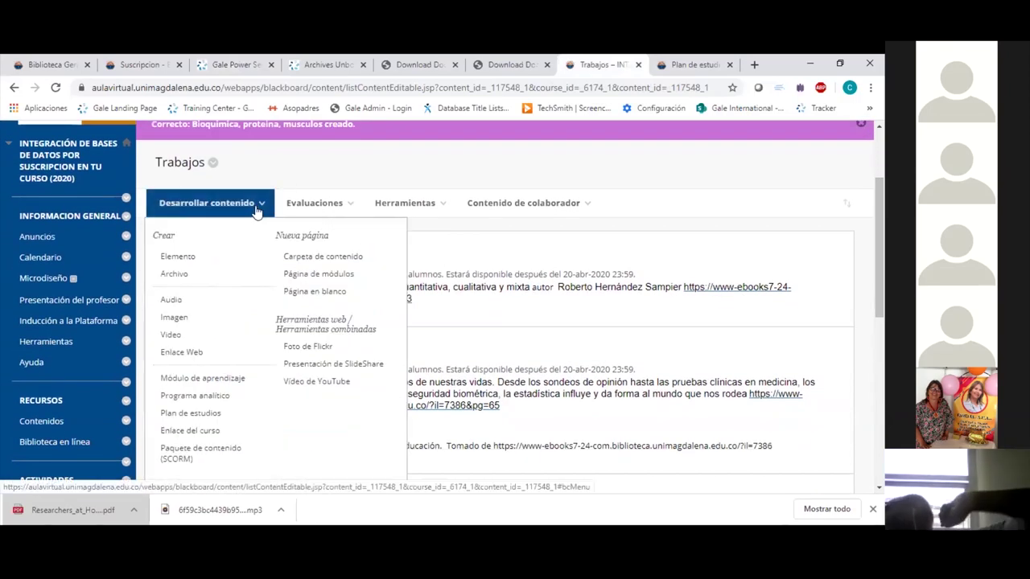
pyautogui.click(204, 354)
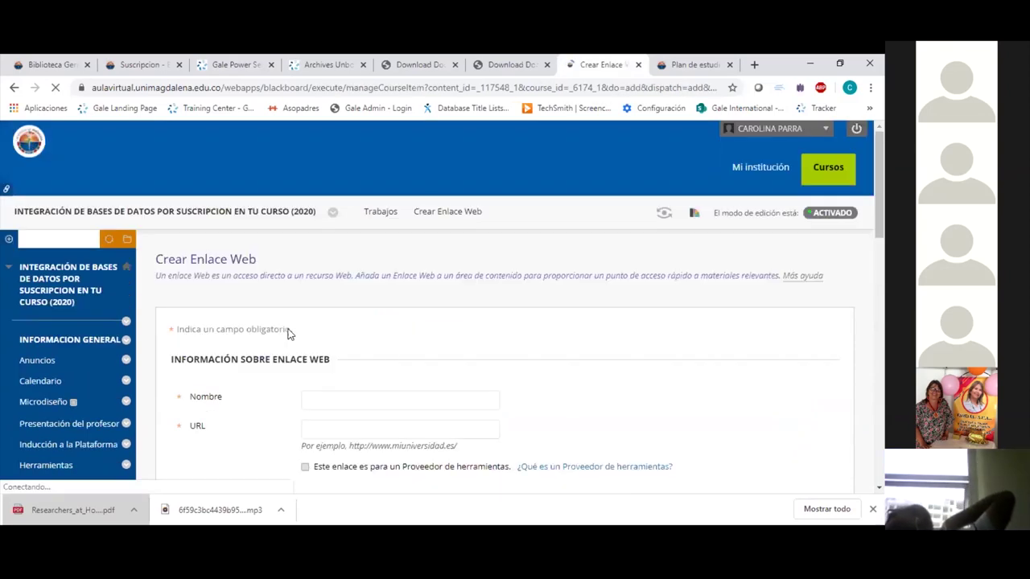
# Name the web link "Planeacion estrategica", paste the copied Gale results link as its URL, and submit it
pyautogui.scroll(-3, 786, 290)
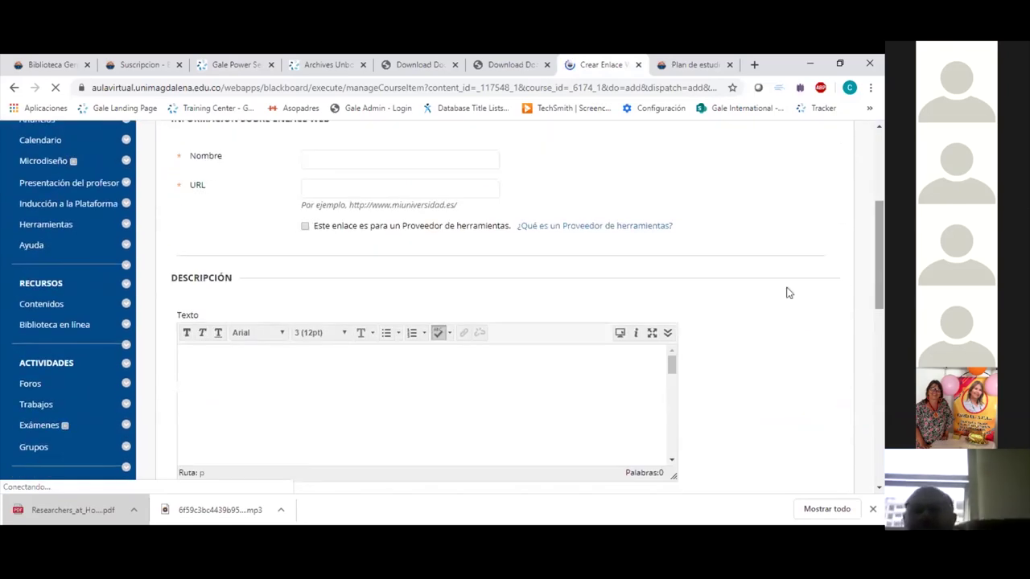
pyautogui.click(335, 156)
pyautogui.write('Planeación estr')
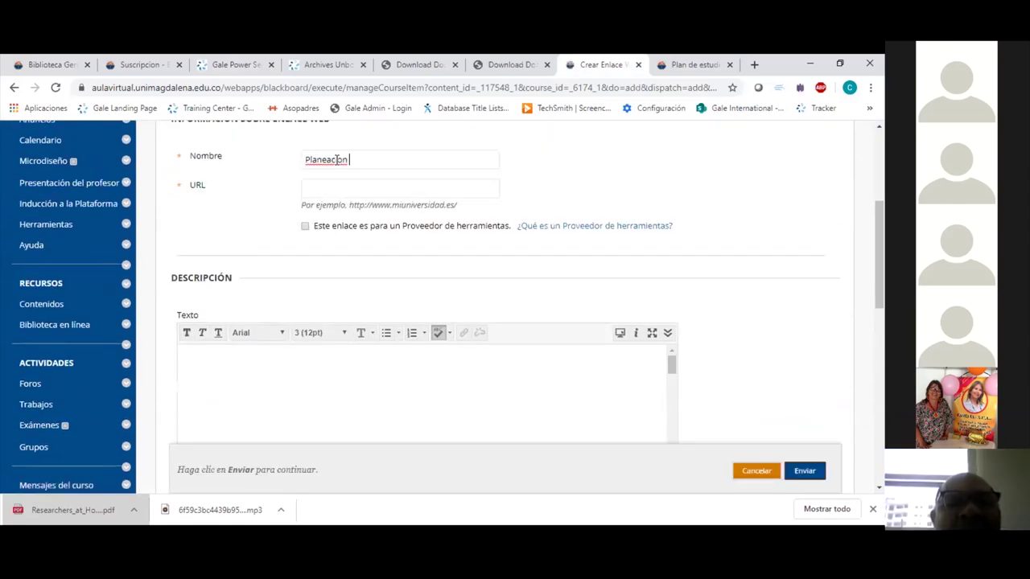
pyautogui.write('ategica')
pyautogui.click(336, 185)
pyautogui.hotkey('ctrl', 'v')
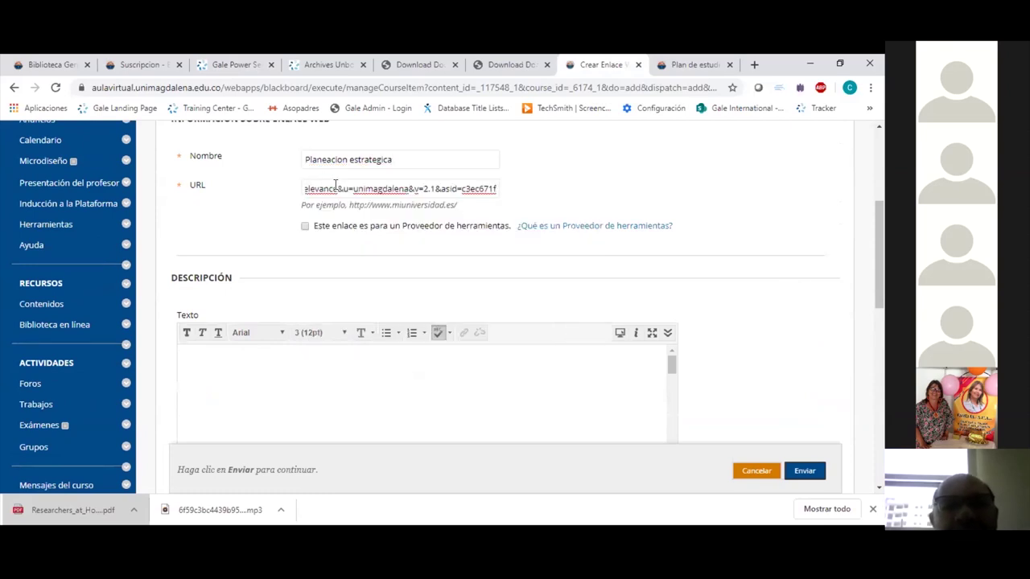
pyautogui.scroll(-6, 858, 250)
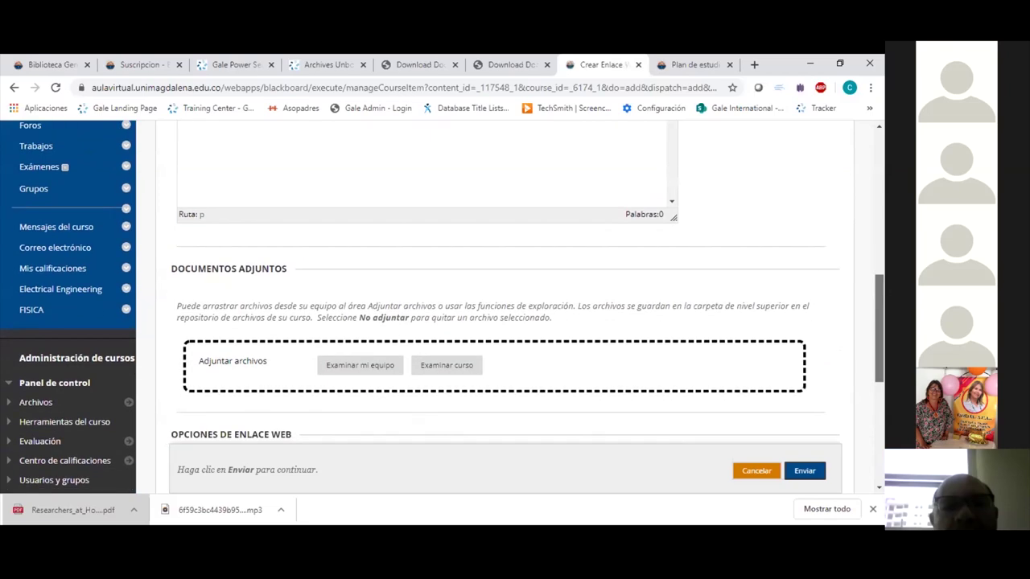
pyautogui.scroll(-3, 507, 306)
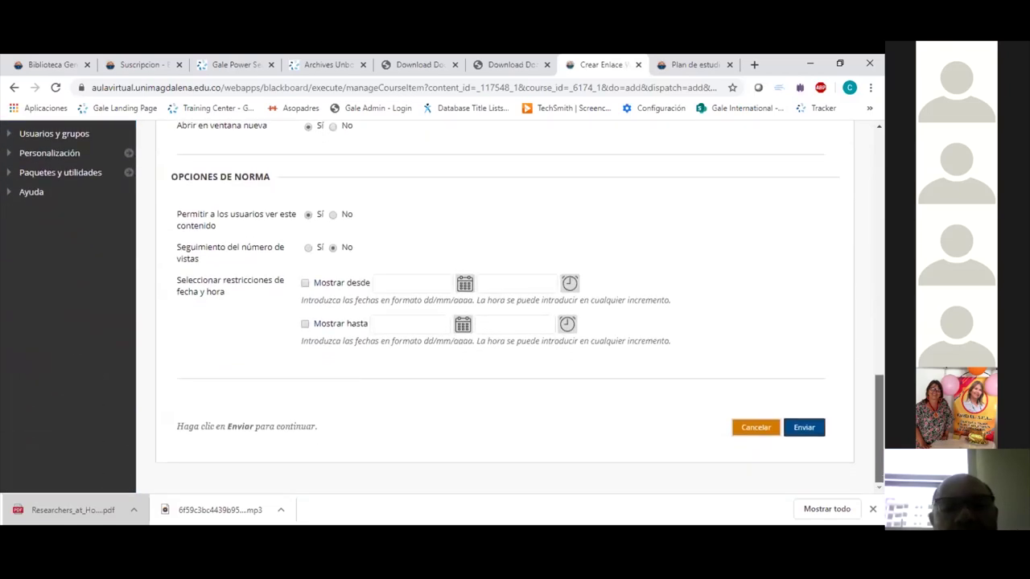
pyautogui.click(804, 427)
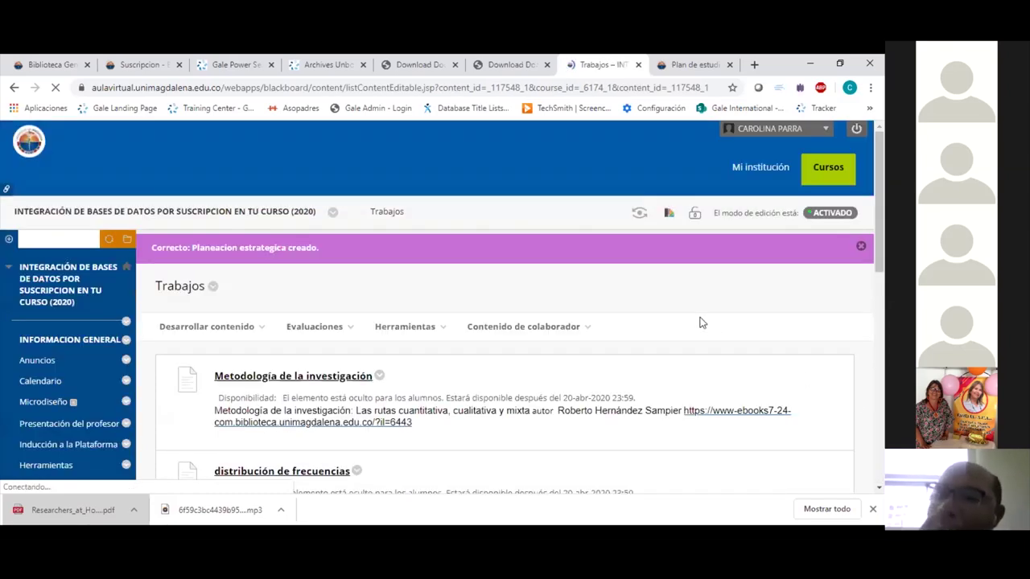
# Test the "Bioquimica, proteina, musculos" and "Planeacion estrategica" web links from the Trabajos content list
pyautogui.scroll(-3, 701, 322)
pyautogui.scroll(-2, 475, 329)
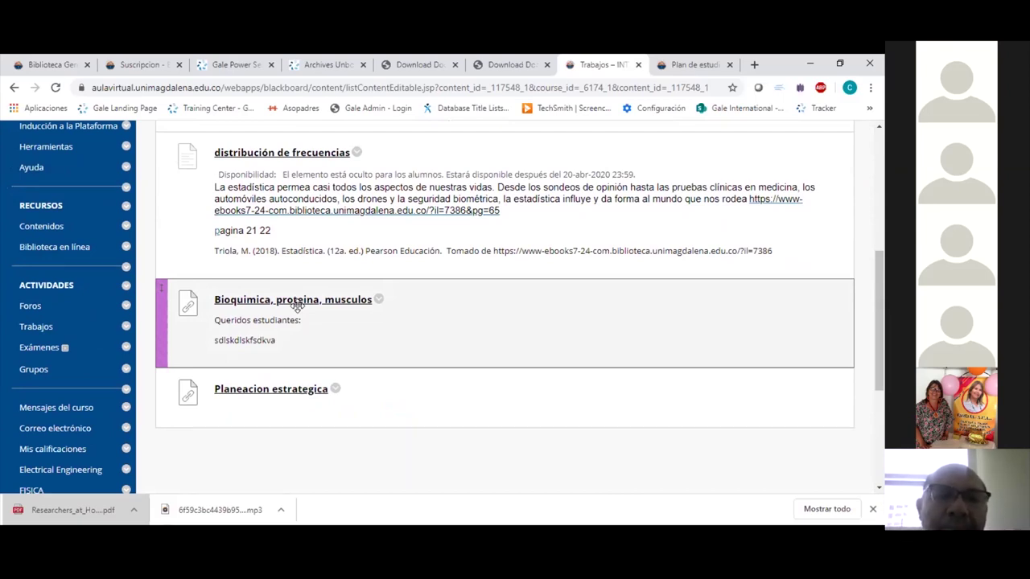
pyautogui.click(298, 304)
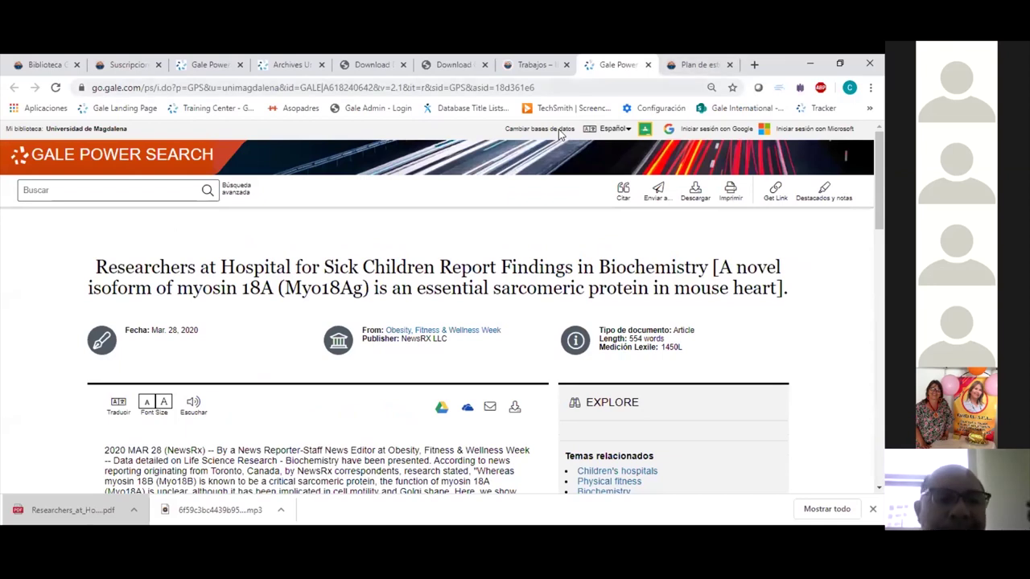
pyautogui.click(532, 65)
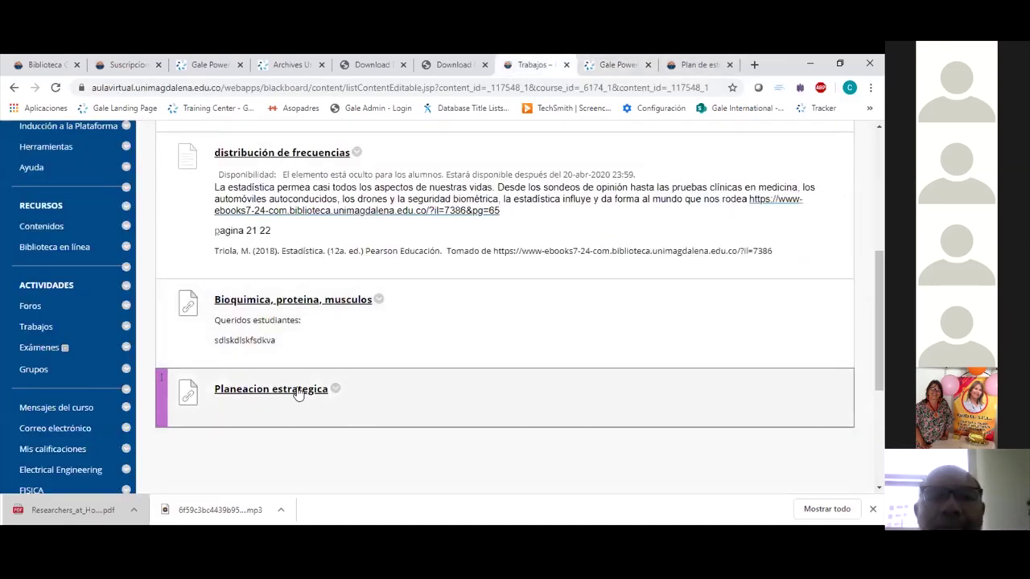
pyautogui.click(297, 393)
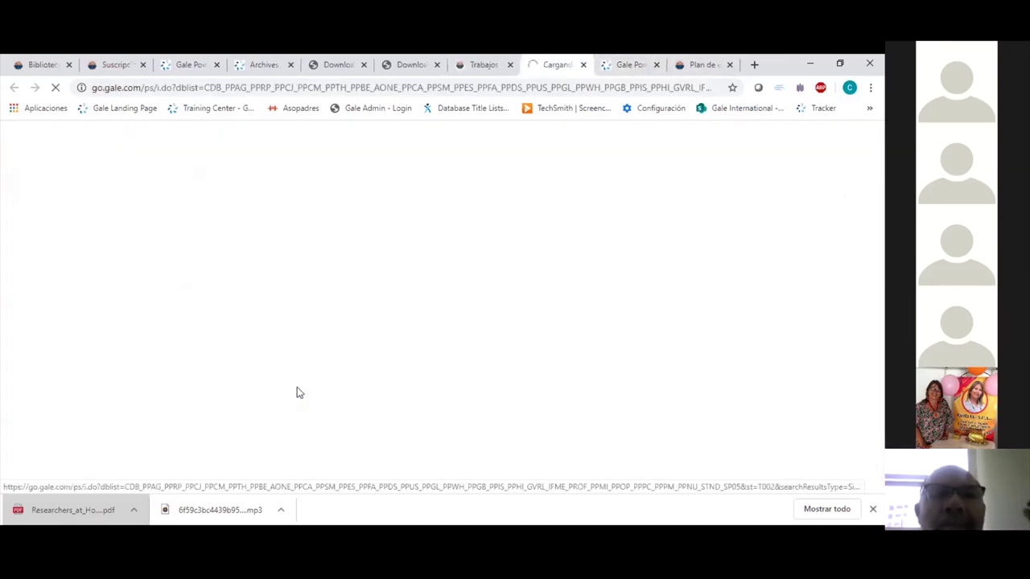